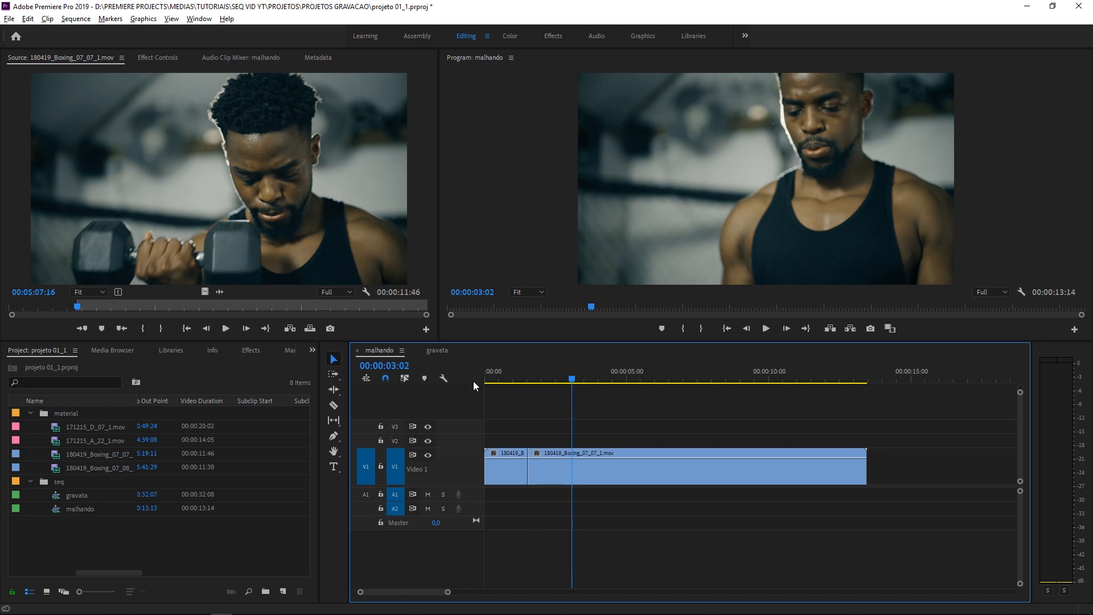
Undo the last overwrite edit and mark the malhando sequence's In point at 00:00:02:04
{"action": "key", "text": "ctrl+z"}
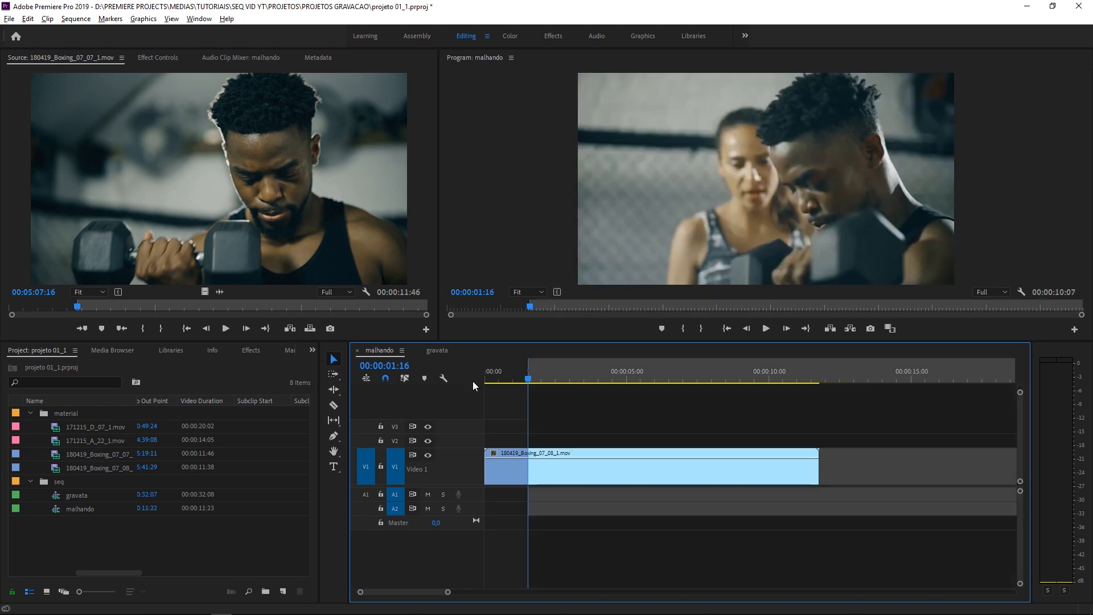
{"action": "left_click_drag", "start_coordinate": [92, 307], "coordinate": [102, 308]}
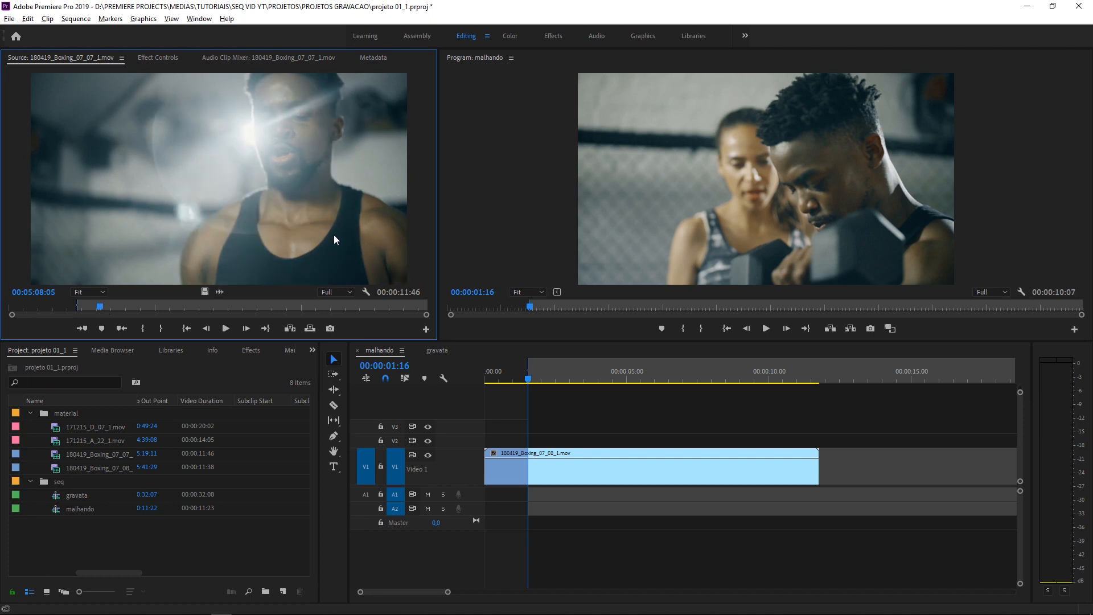
{"action": "left_click_drag", "start_coordinate": [516, 381], "coordinate": [545, 382]}
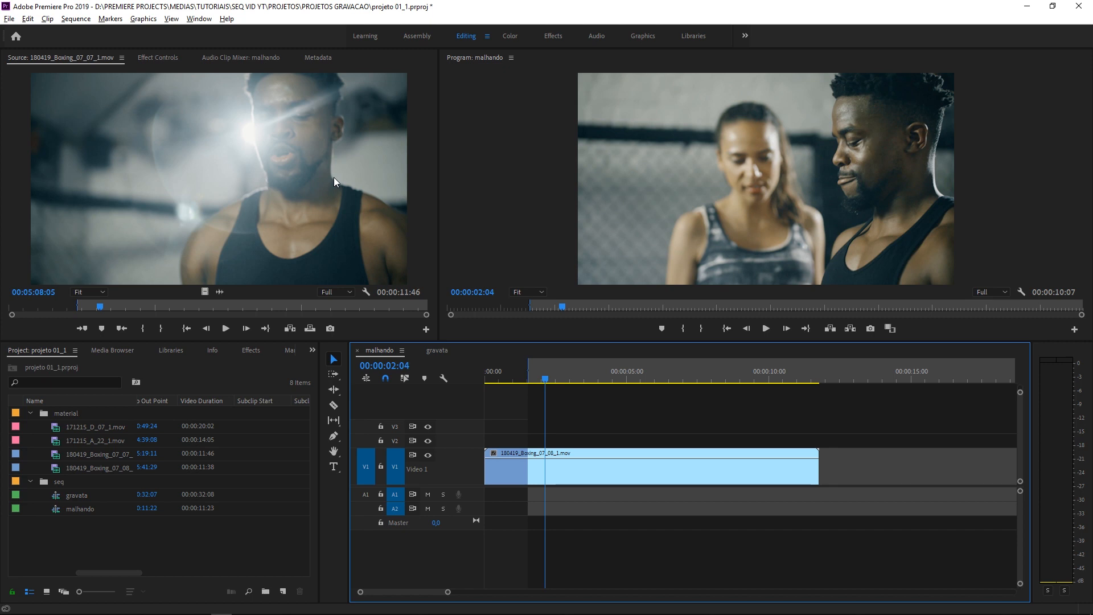
{"action": "key", "text": "i"}
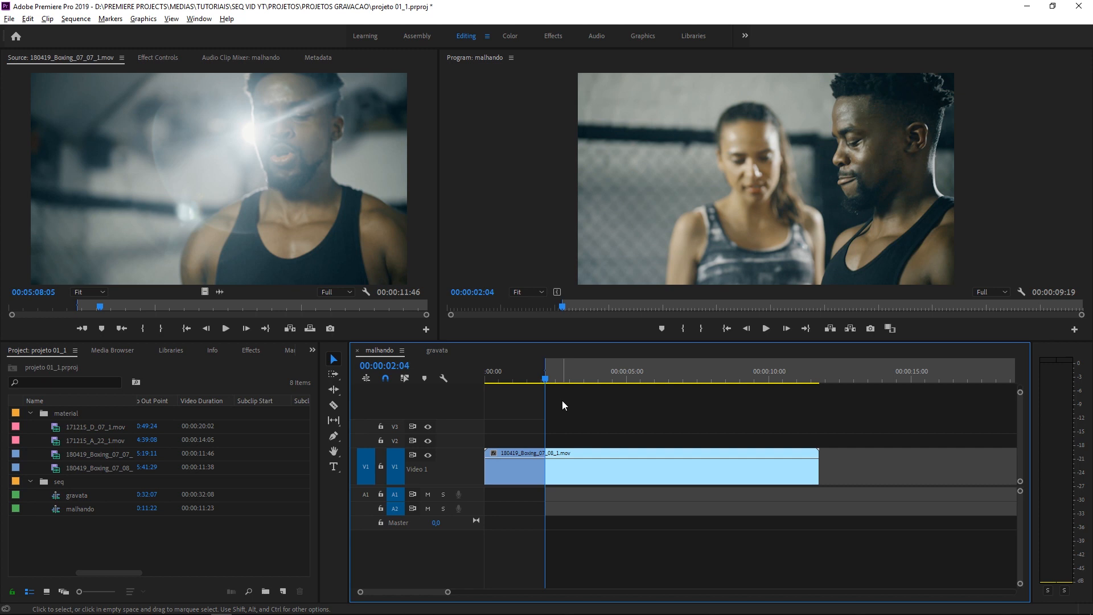
{"action": "key", "text": "space"}
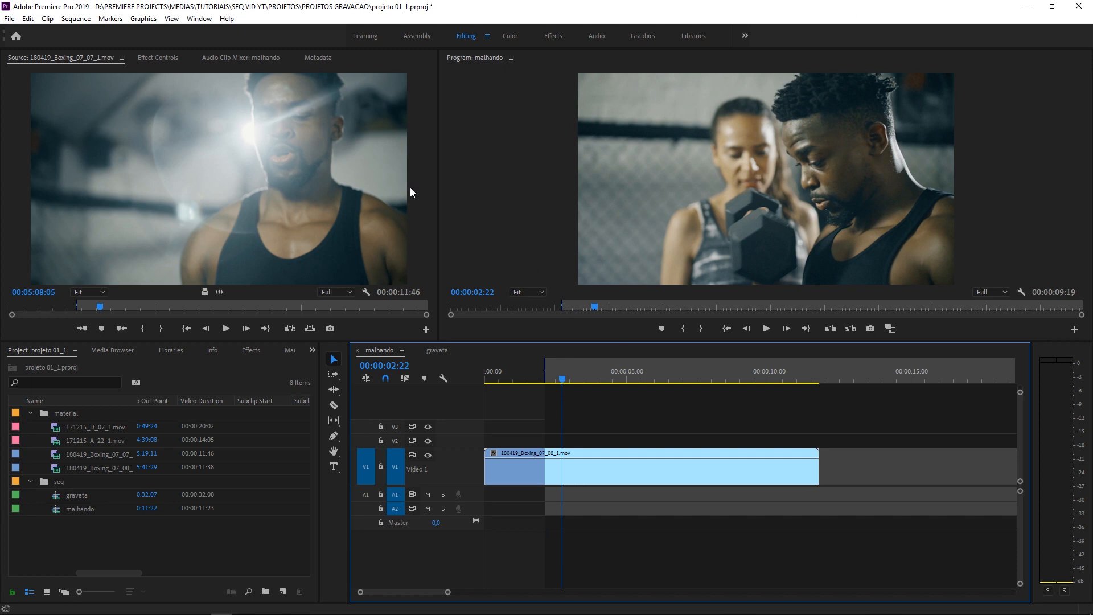
Mark the In point of 180419_Boxing_07_07_1.mov at 00:05:07:48 and overwrite the clip into the sequence from its In point
{"action": "mouse_move", "coordinate": [100, 306]}
{"action": "left_mouse_down"}
{"action": "mouse_move", "coordinate": [118, 305]}
{"action": "mouse_move", "coordinate": [96, 306]}
{"action": "left_mouse_up"}
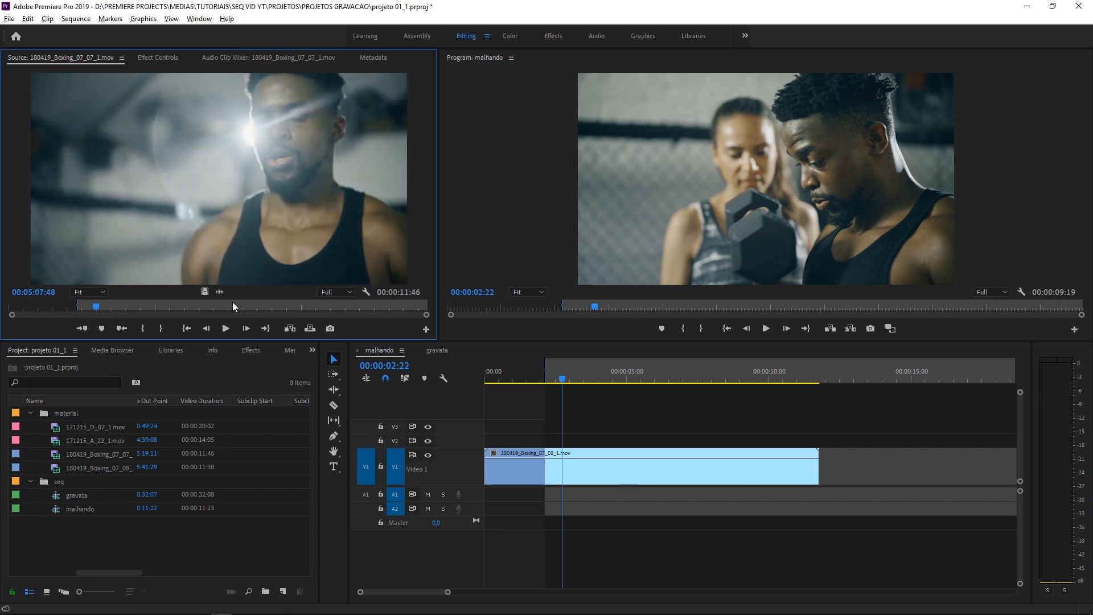
{"action": "key", "text": "i"}
{"action": "left_click_drag", "start_coordinate": [99, 309], "coordinate": [115, 309]}
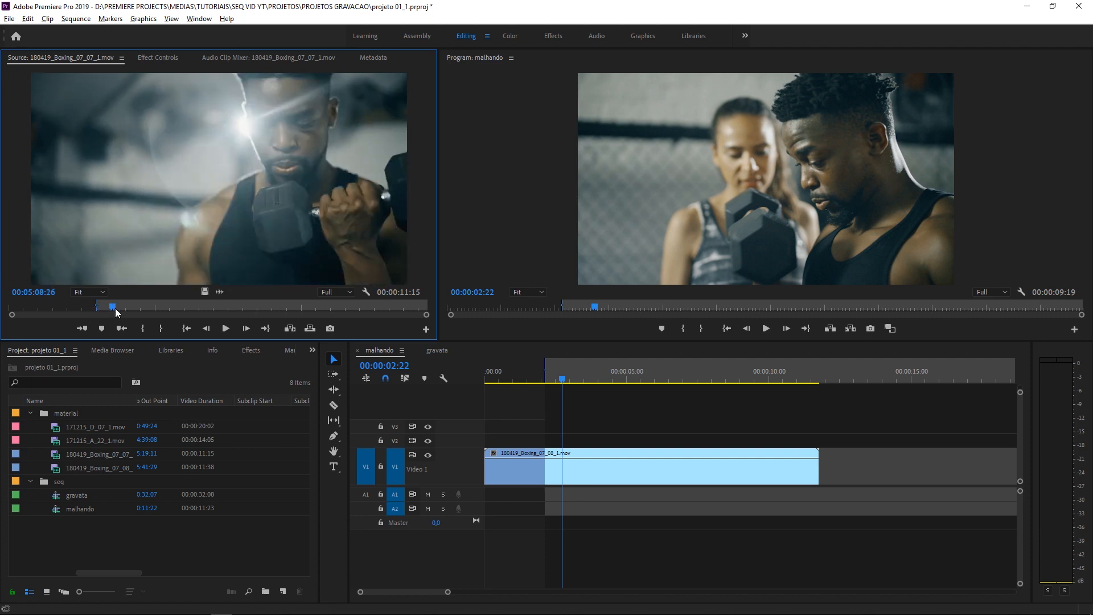
{"action": "left_click", "coordinate": [658, 404]}
{"action": "key", "text": "period"}
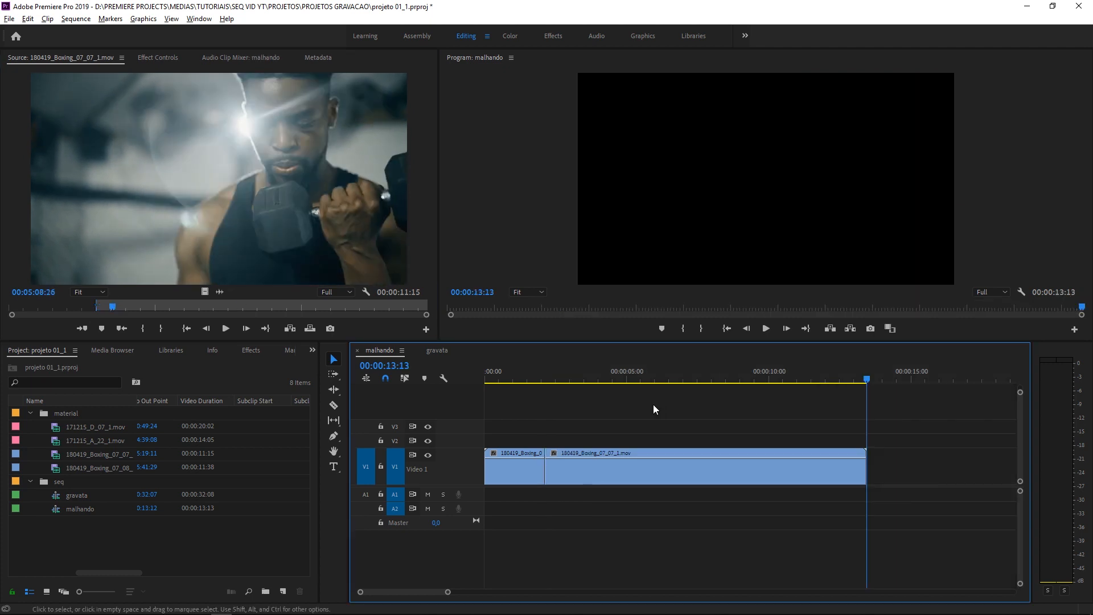
Play the sequence from its start in the enlarged Program monitor to check the first cut's movement match
{"action": "left_click_drag", "start_coordinate": [593, 377], "coordinate": [451, 388]}
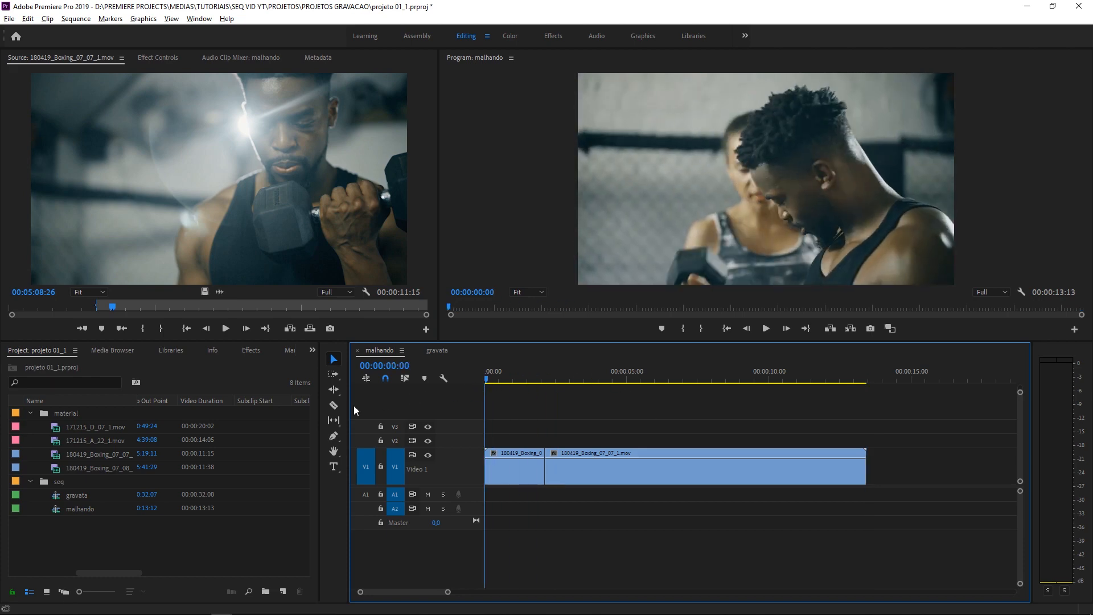
{"action": "key", "text": "grave"}
{"action": "key", "text": "space"}
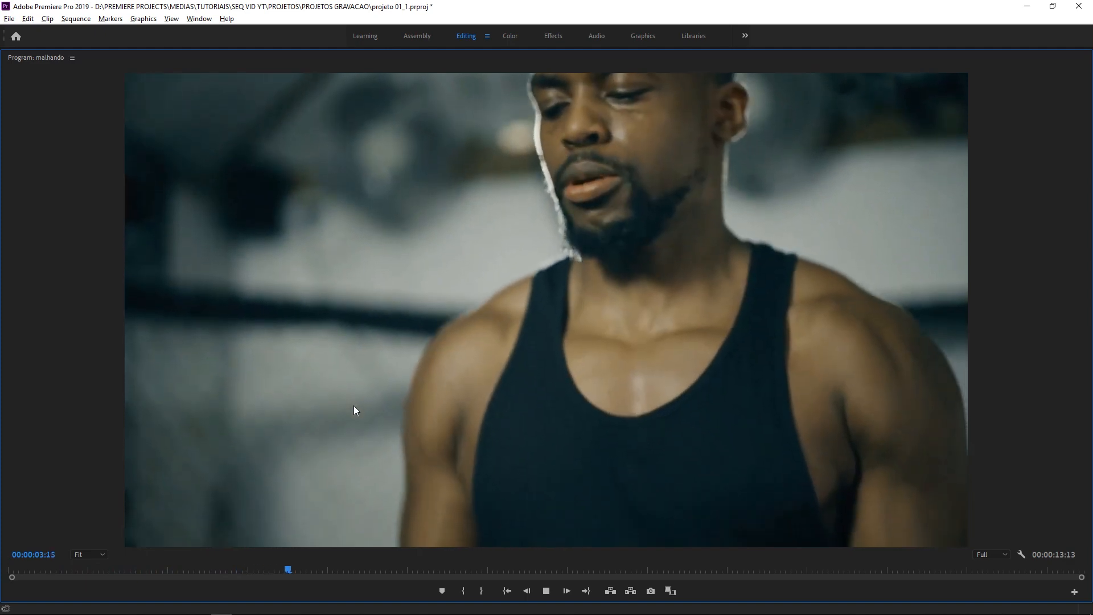
{"action": "key", "text": "space"}
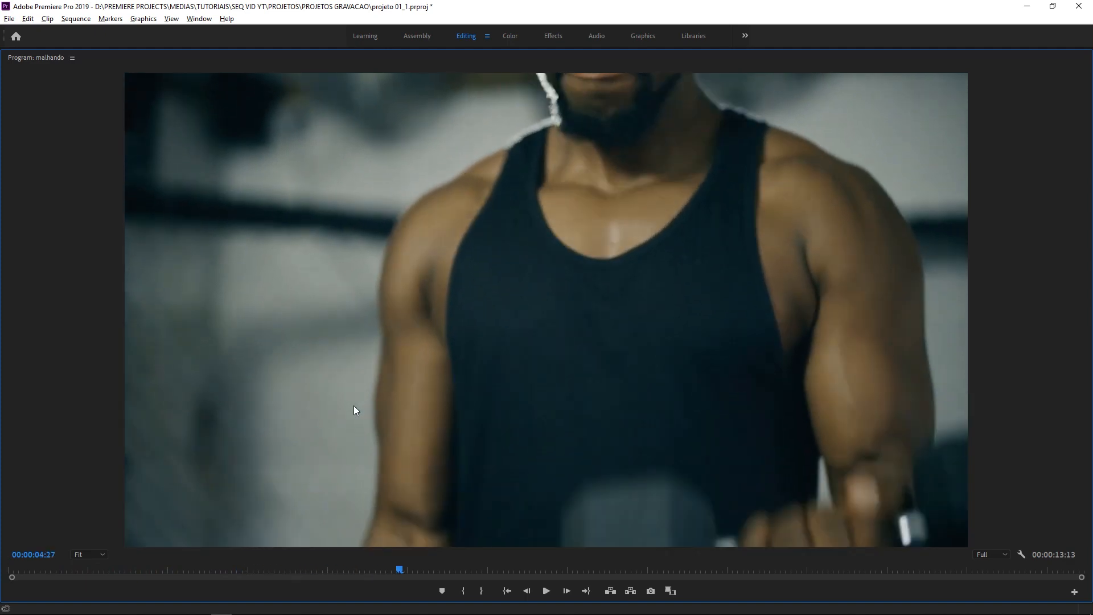
{"action": "key", "text": "Home"}
{"action": "key", "text": "space"}
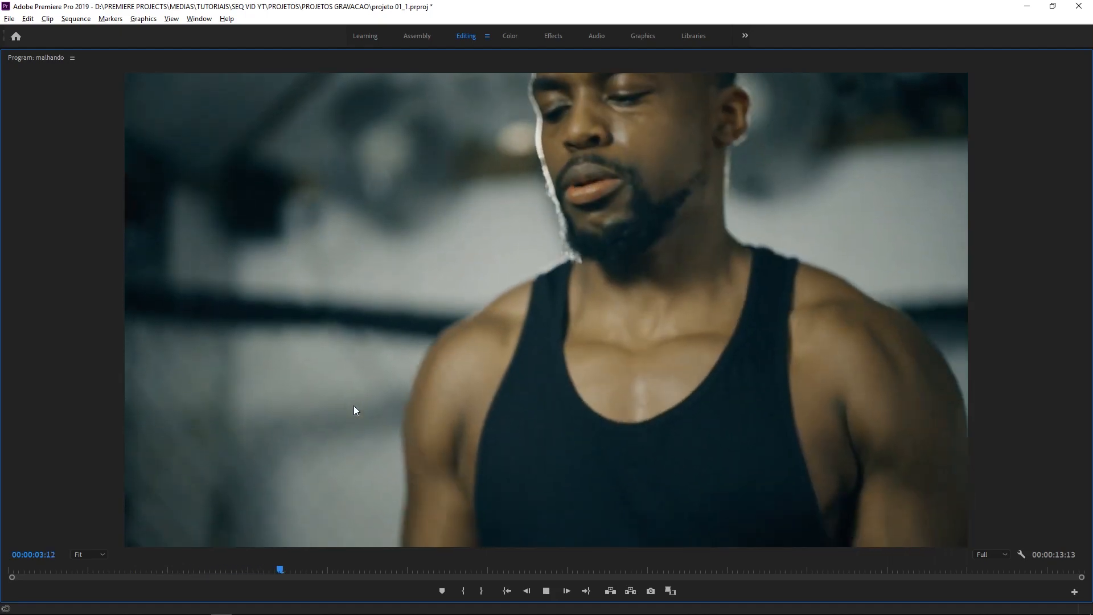
{"action": "key", "text": "space"}
{"action": "key", "text": "grave"}
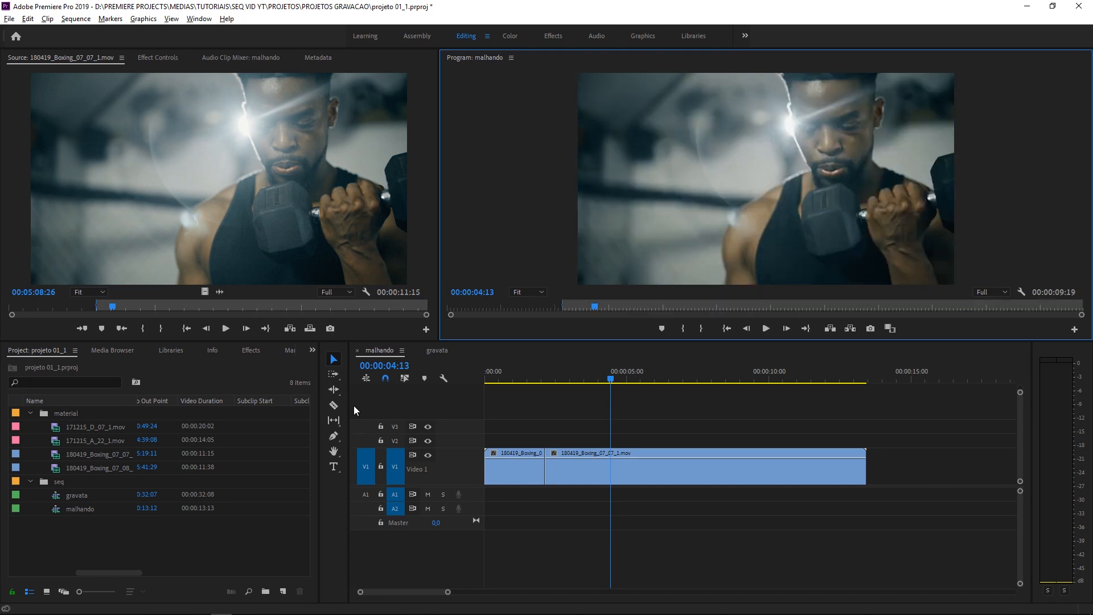
Undo the overwrite edit and scrub both the source clip and the sequence for another matching movement
{"action": "key", "text": "ctrl+z"}
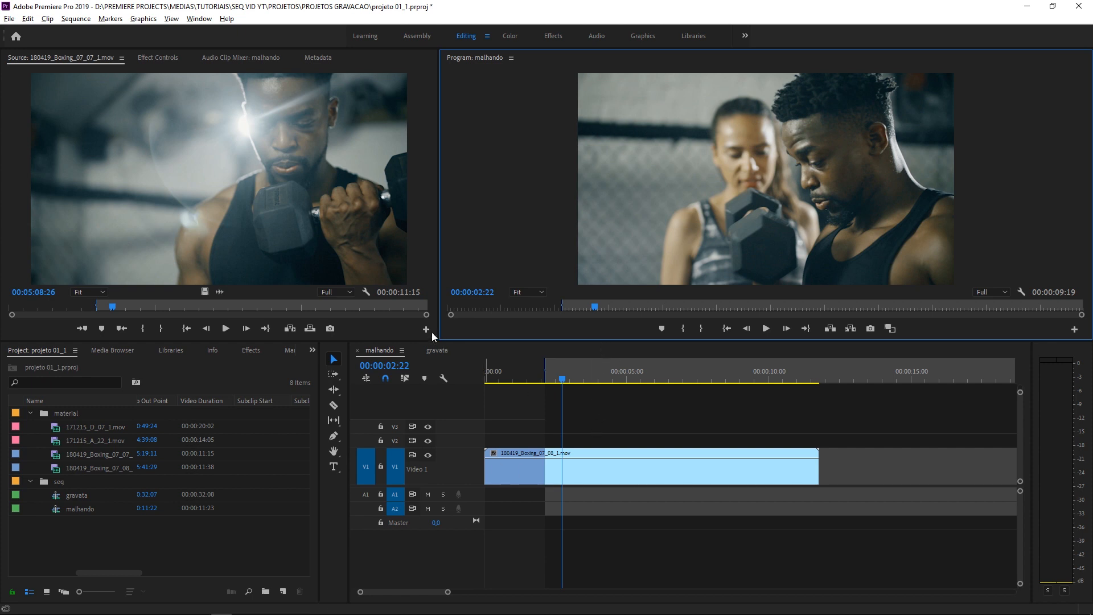
{"action": "left_click_drag", "start_coordinate": [310, 306], "coordinate": [295, 286]}
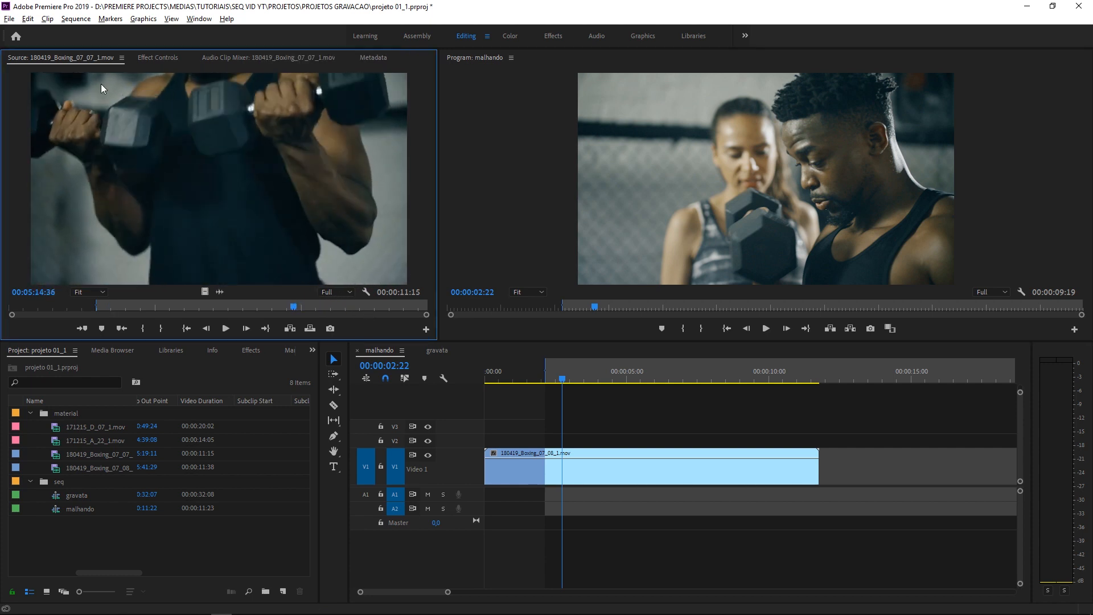
{"action": "left_click", "coordinate": [737, 373]}
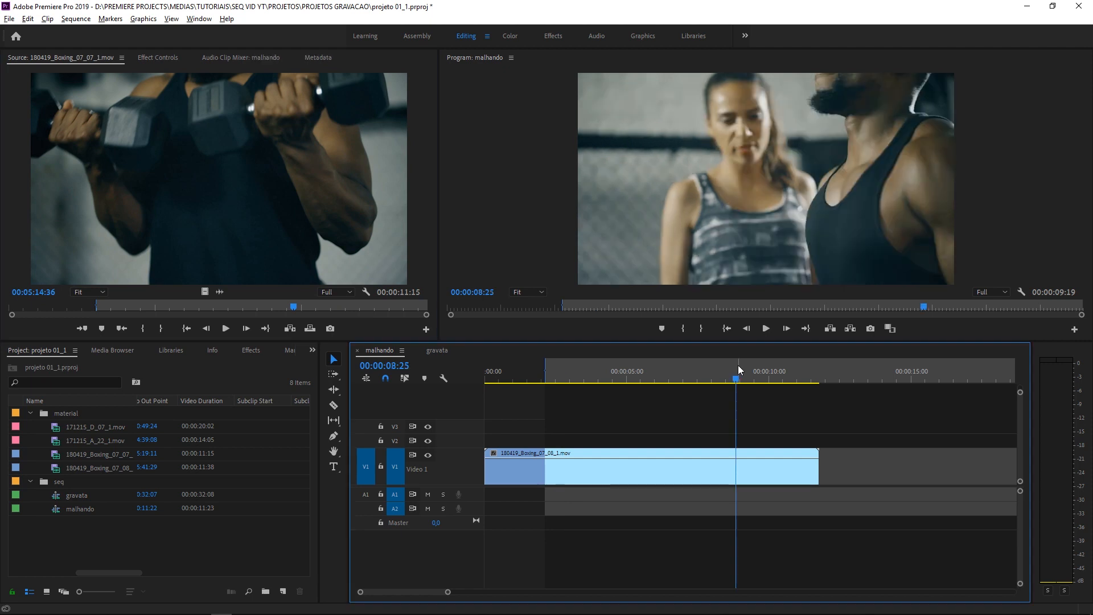
{"action": "left_click_drag", "start_coordinate": [730, 378], "coordinate": [770, 378]}
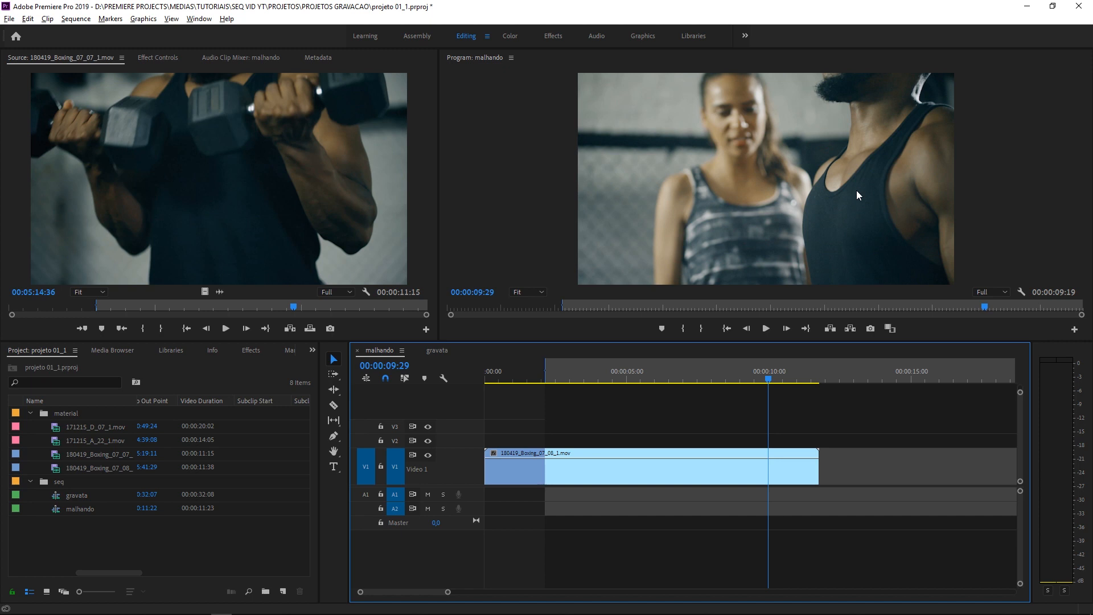
{"action": "left_click_drag", "start_coordinate": [699, 370], "coordinate": [740, 365]}
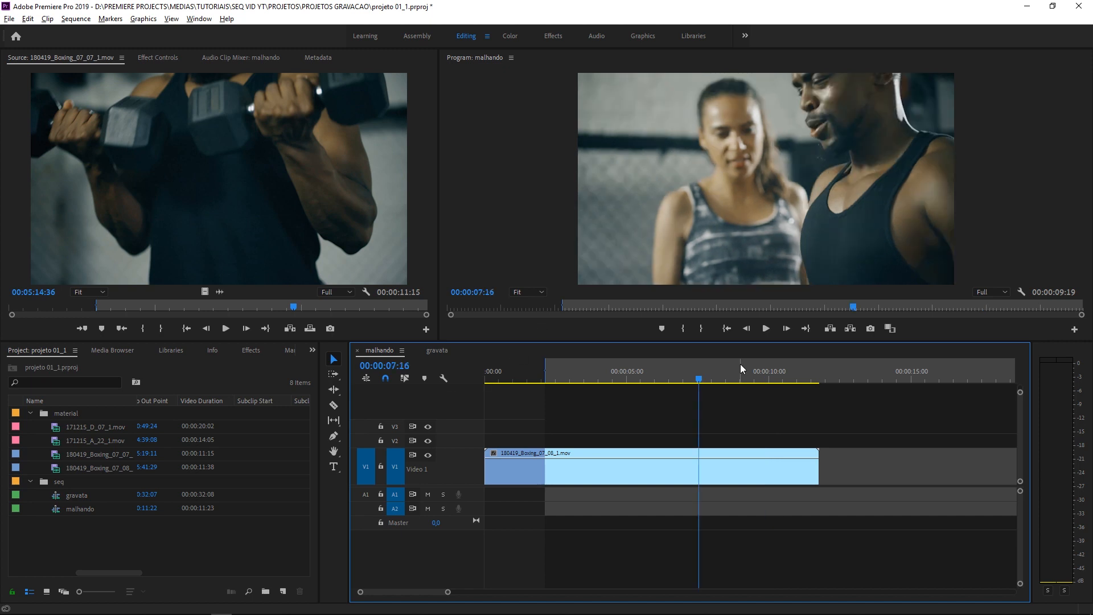
Play through the arm movement in 180419_Boxing_07_08_1.mov and mark the sequence's In point at 00:00:10:01
{"action": "key", "text": "space"}
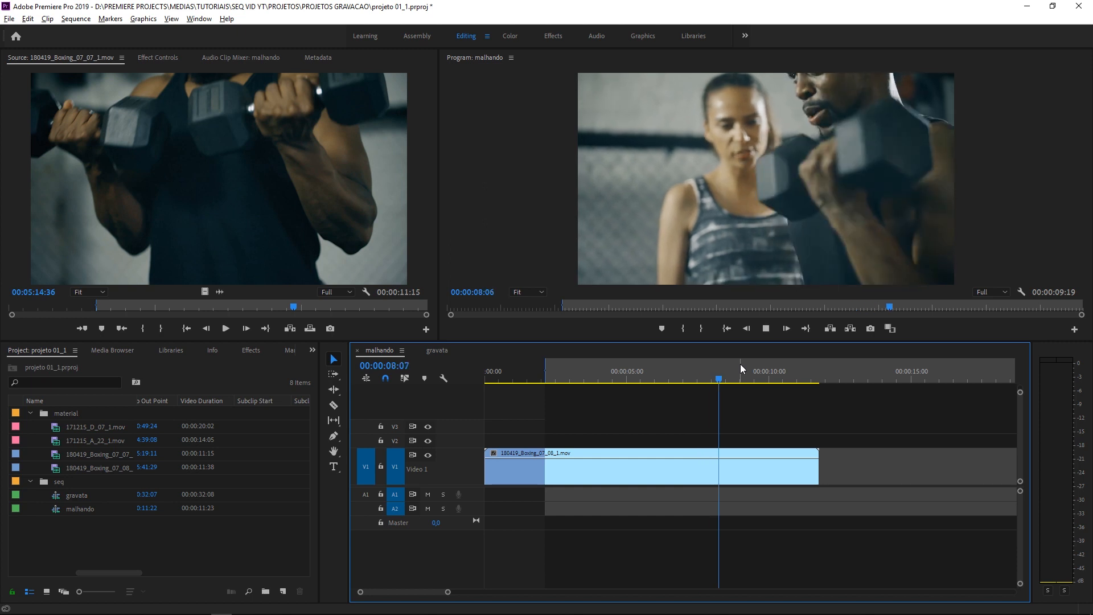
{"action": "key", "text": "space"}
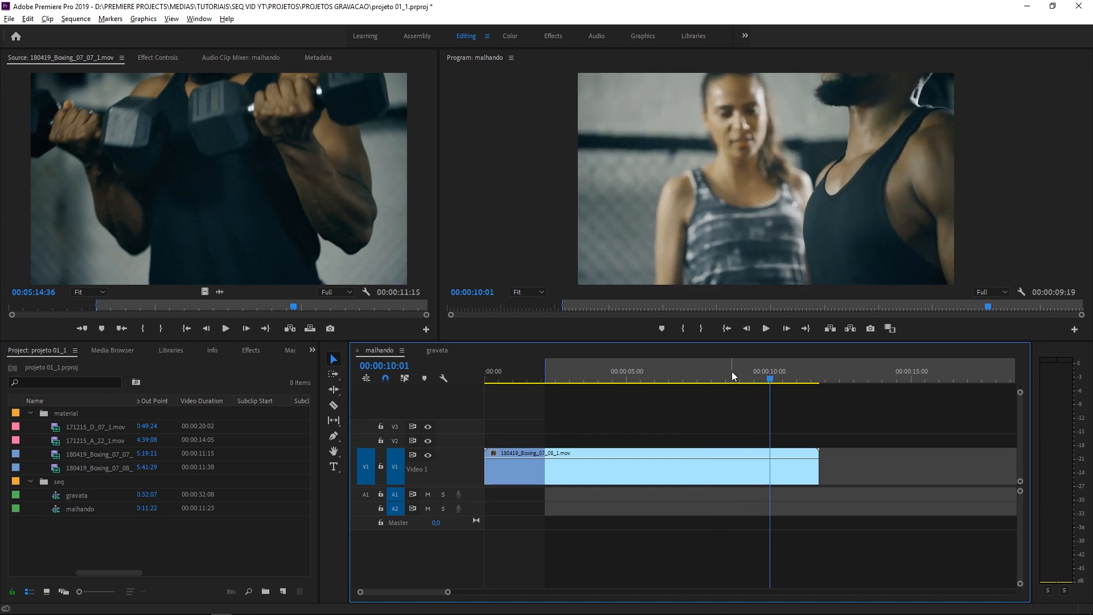
{"action": "left_click", "coordinate": [732, 371]}
{"action": "key", "text": "space"}
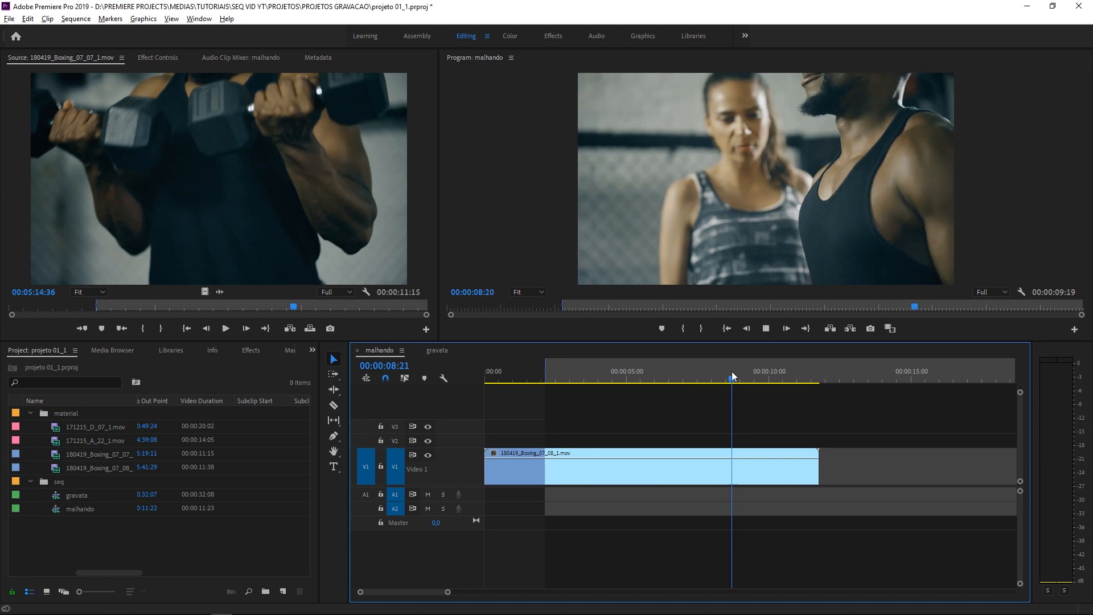
{"action": "key", "text": "space"}
{"action": "left_click", "coordinate": [700, 372]}
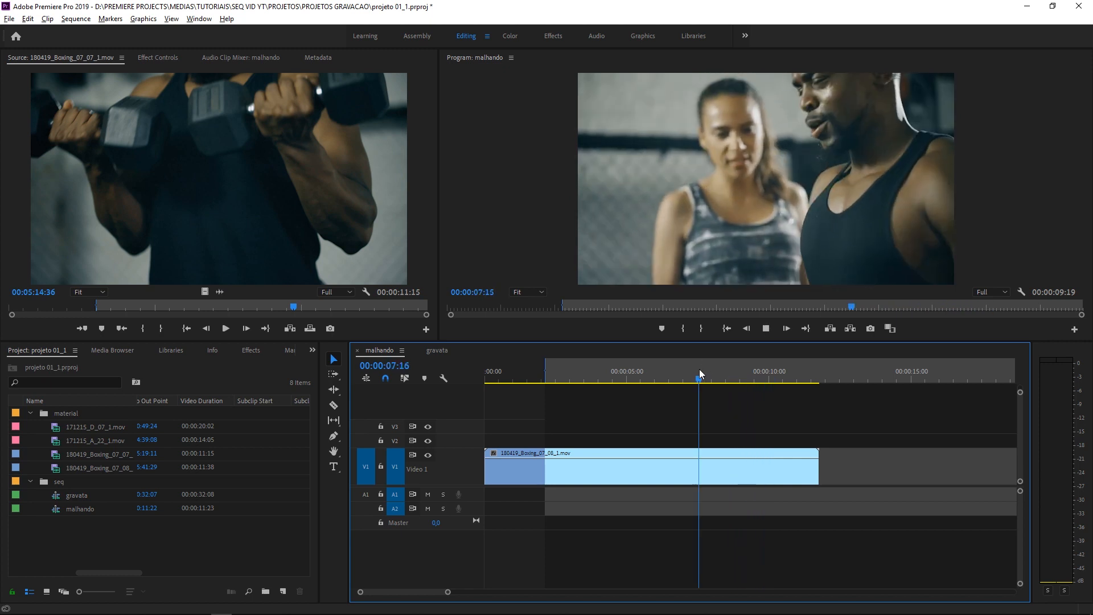
{"action": "key", "text": "space"}
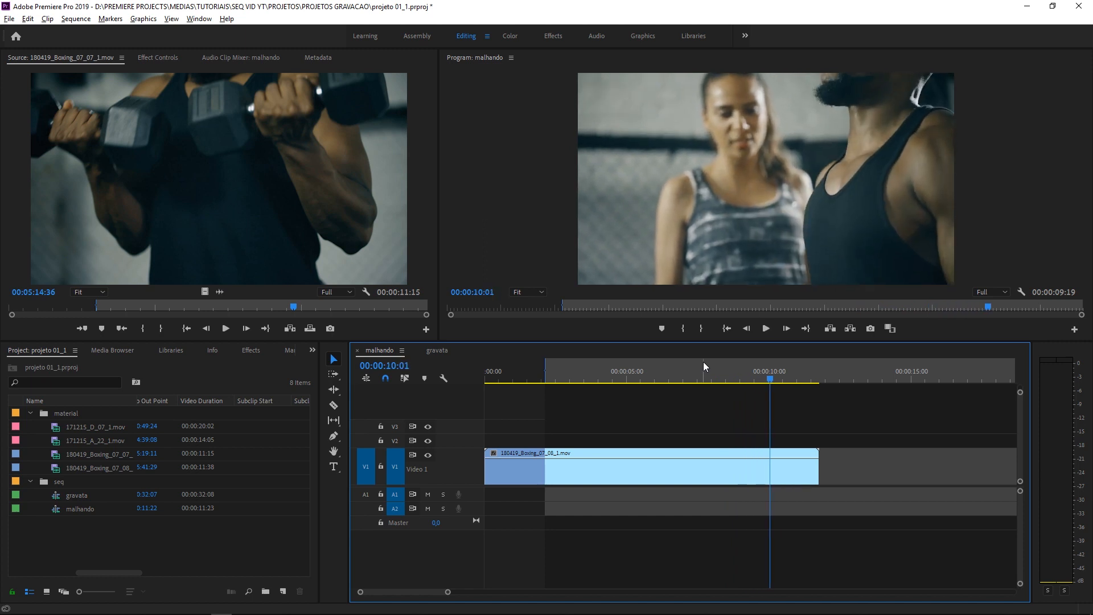
{"action": "key", "text": "i"}
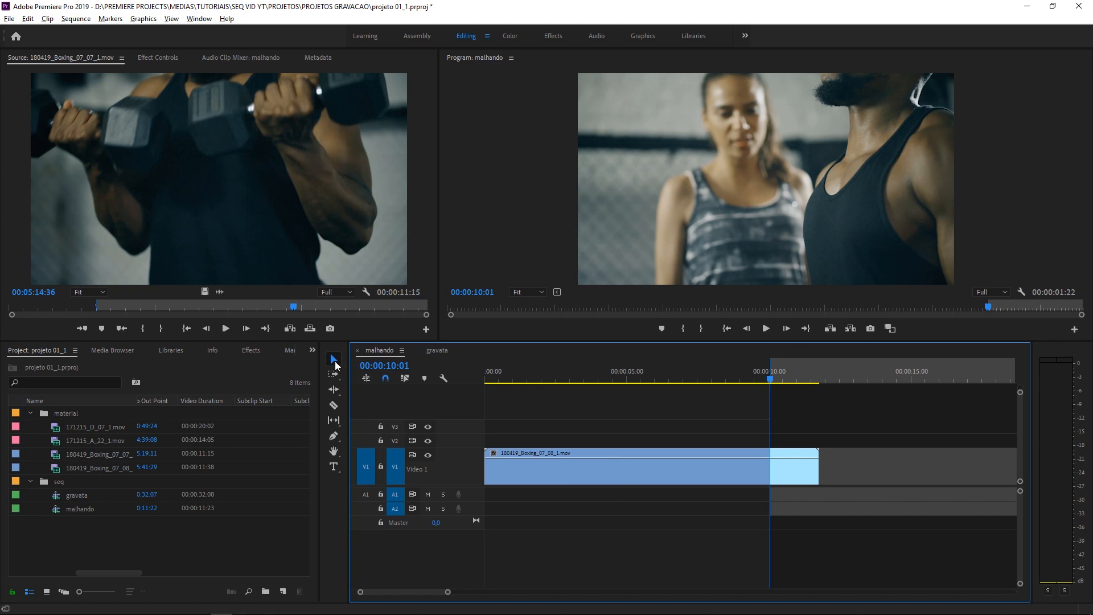
Mark the In point of 180419_Boxing_07_07_1.mov at 00:05:14:11 and overwrite the clip into the sequence from its In point
{"action": "left_click", "coordinate": [357, 336]}
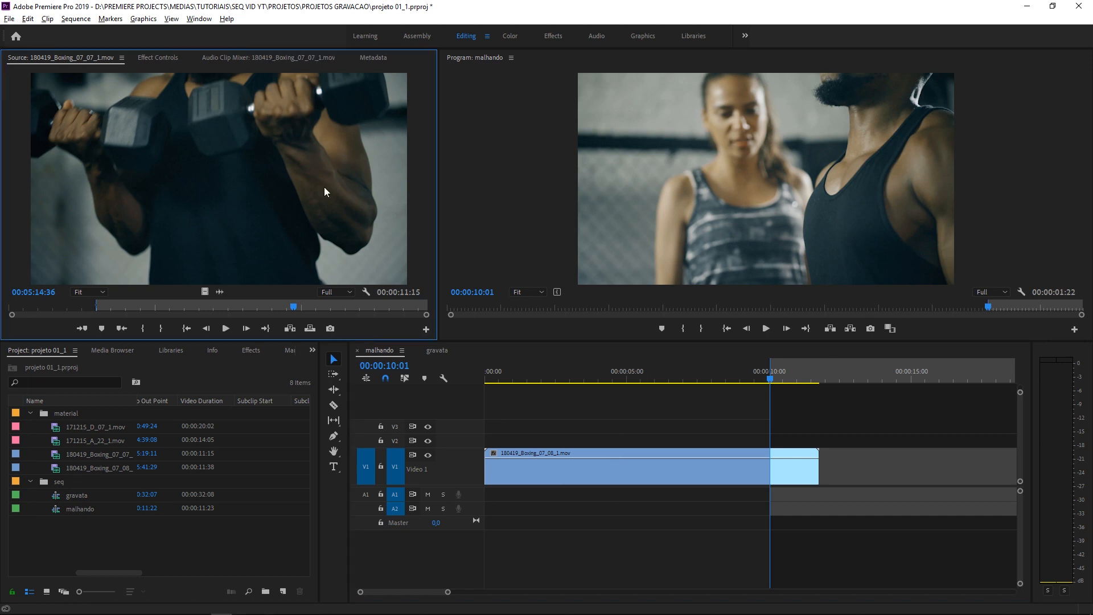
{"action": "left_click_drag", "start_coordinate": [295, 305], "coordinate": [159, 303]}
{"action": "key", "text": "space"}
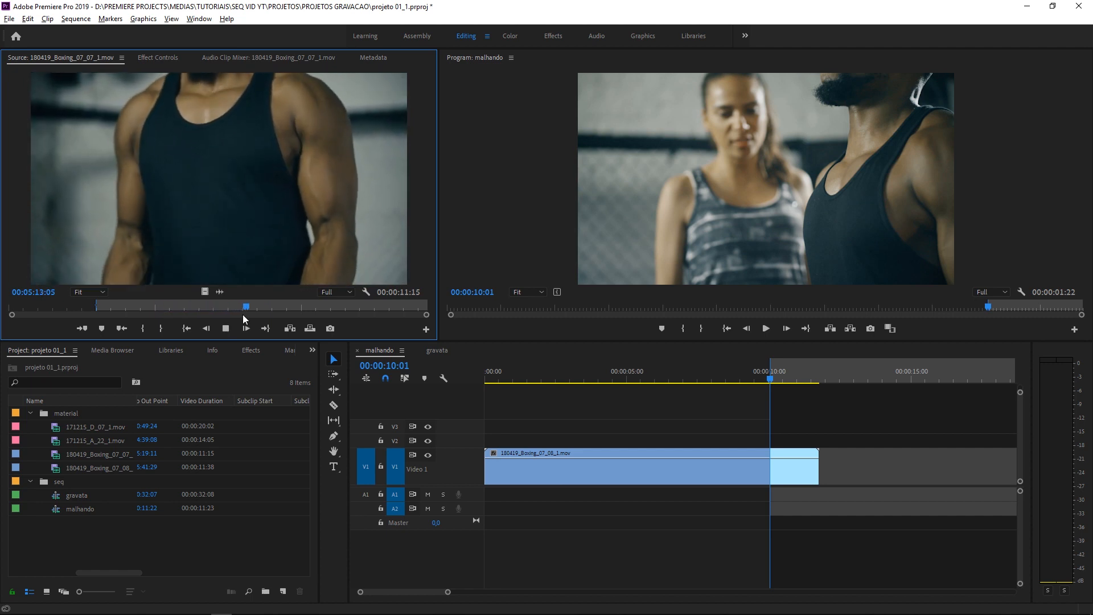
{"action": "key", "text": "space"}
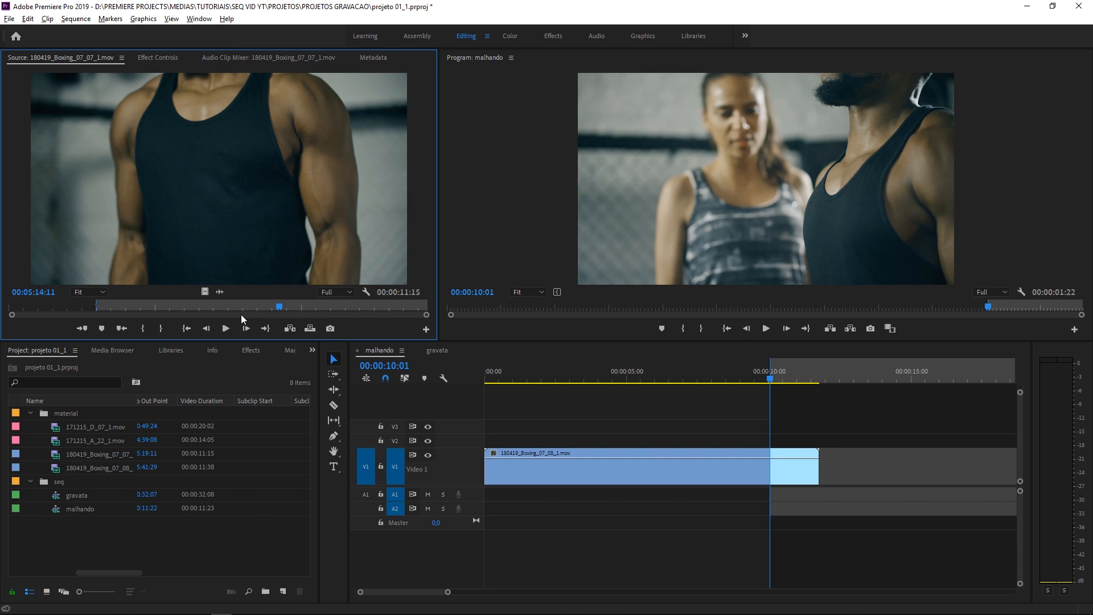
{"action": "key", "text": "i"}
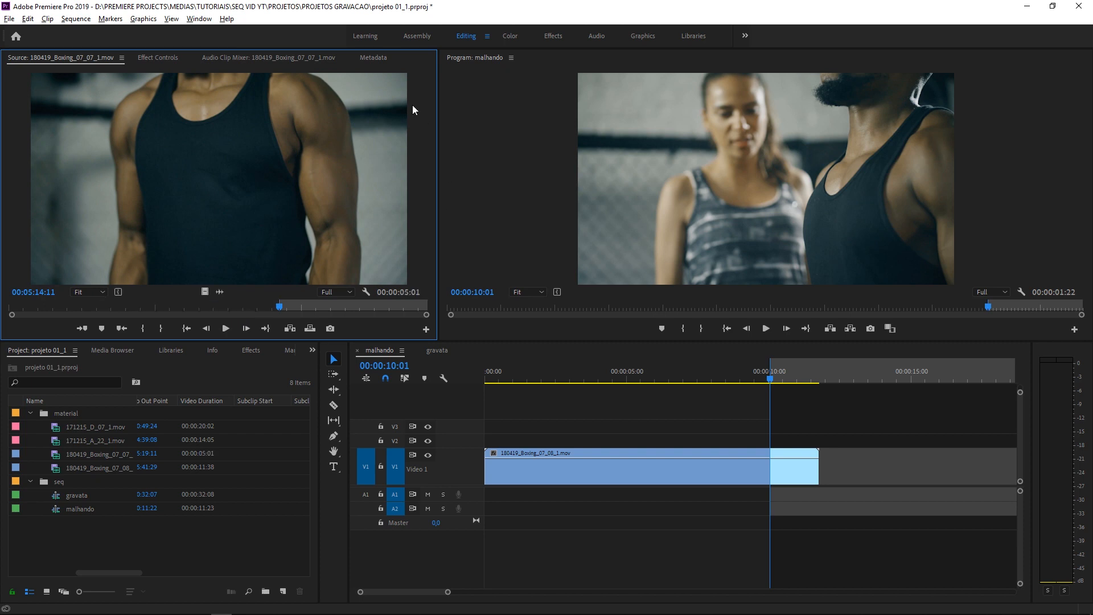
{"action": "left_click", "coordinate": [809, 392]}
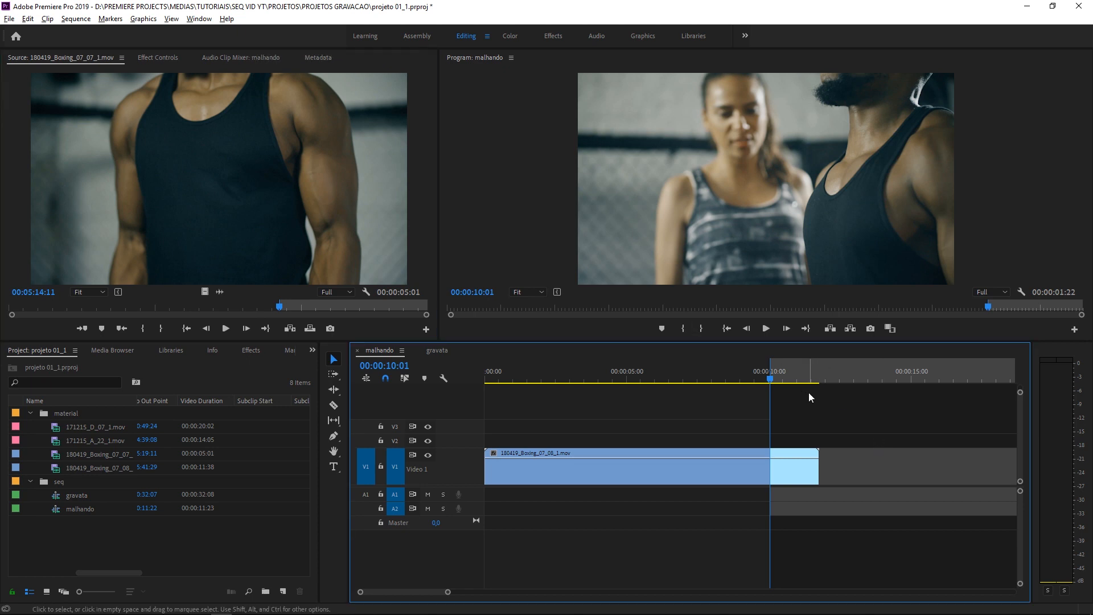
{"action": "key", "text": "period"}
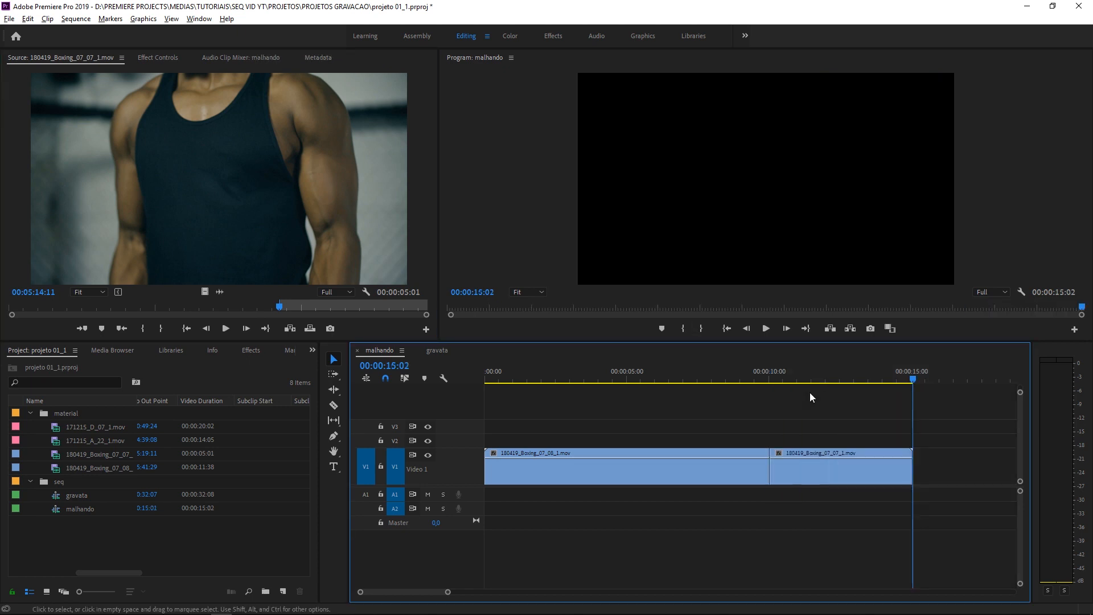
Play the new cut between the two boxing clips in the enlarged Program monitor to check its continuity
{"action": "left_click", "coordinate": [626, 364]}
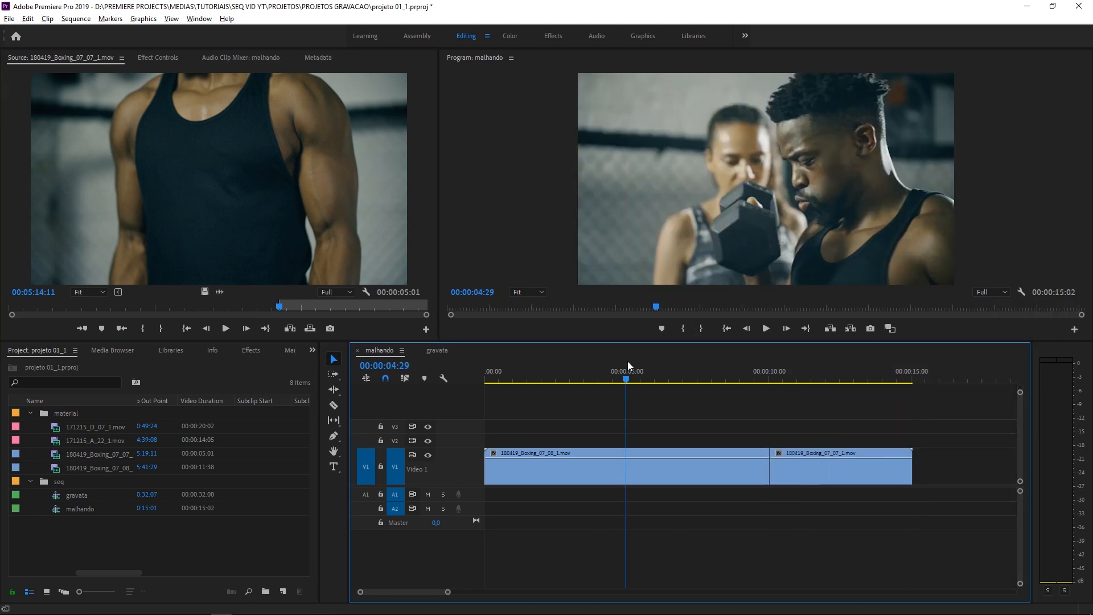
{"action": "key", "text": "grave"}
{"action": "key", "text": "space"}
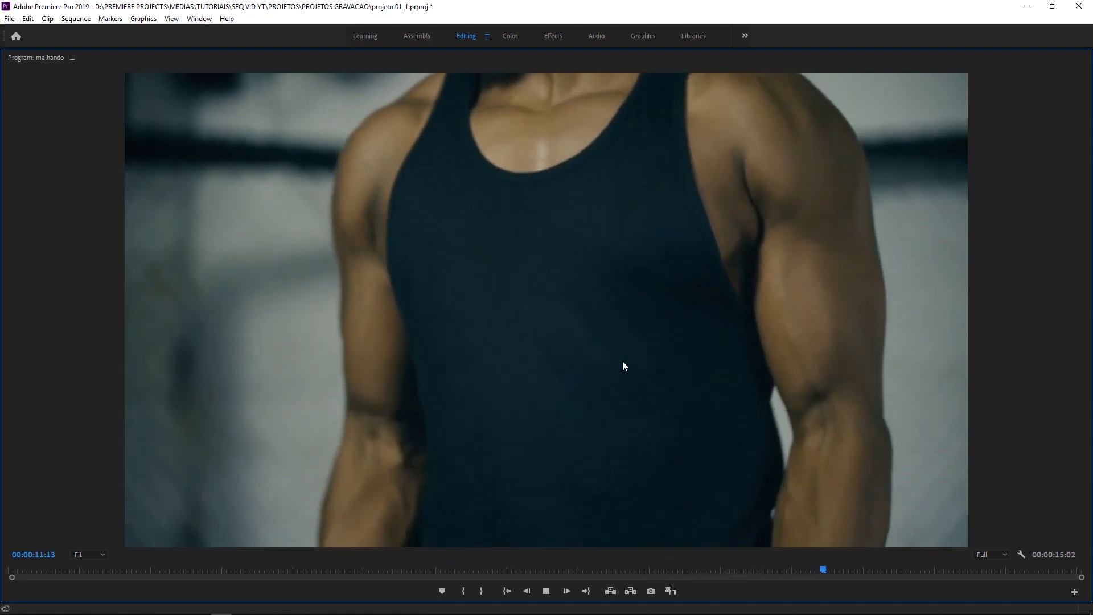
{"action": "key", "text": "space"}
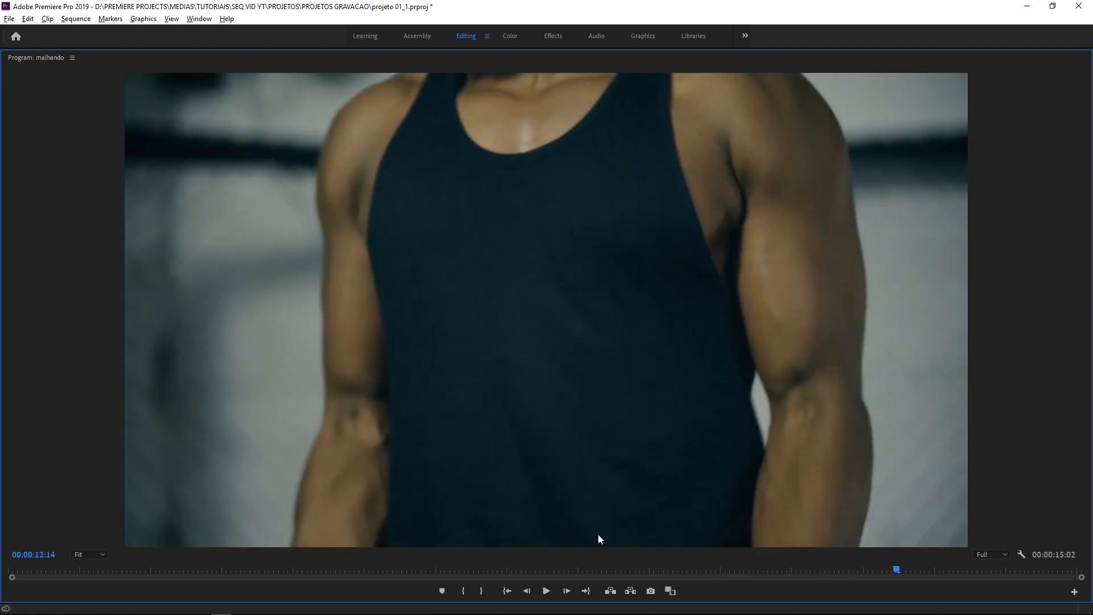
{"action": "left_click", "coordinate": [564, 569]}
{"action": "key", "text": "space"}
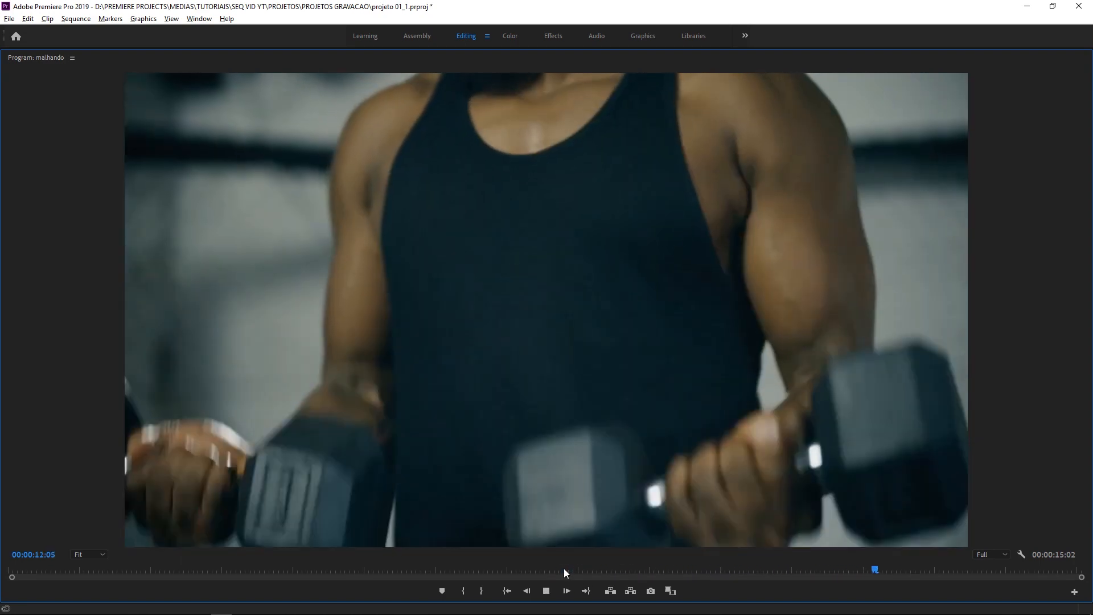
{"action": "key", "text": "space"}
{"action": "key", "text": "grave"}
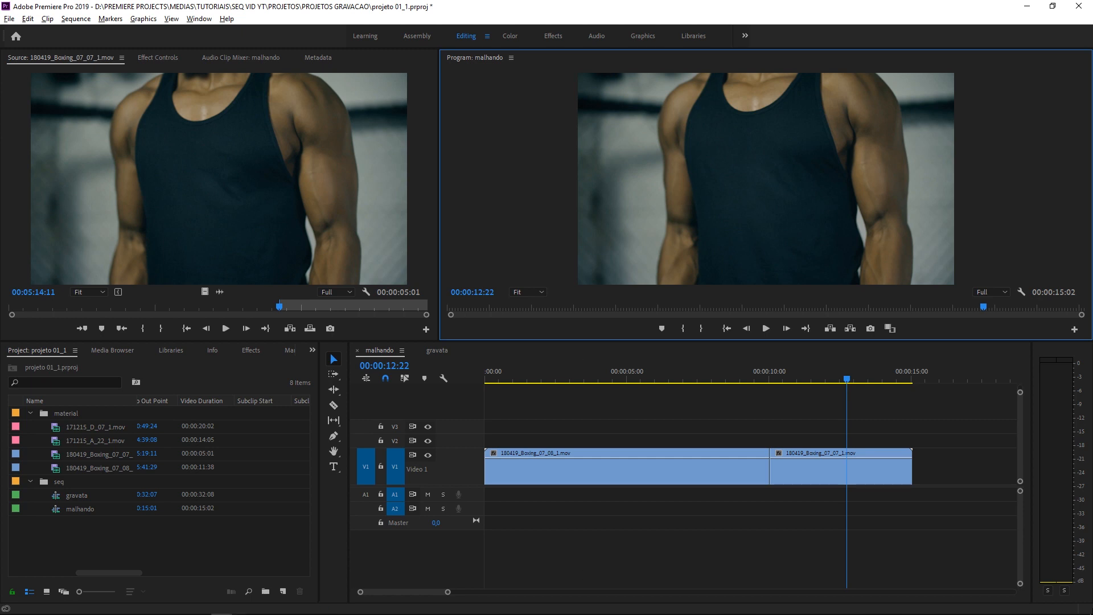
Replay the malhando sequence from before the cut between the two boxing clips to check the movement's continuity
{"action": "left_click", "coordinate": [726, 376]}
{"action": "key", "text": "space"}
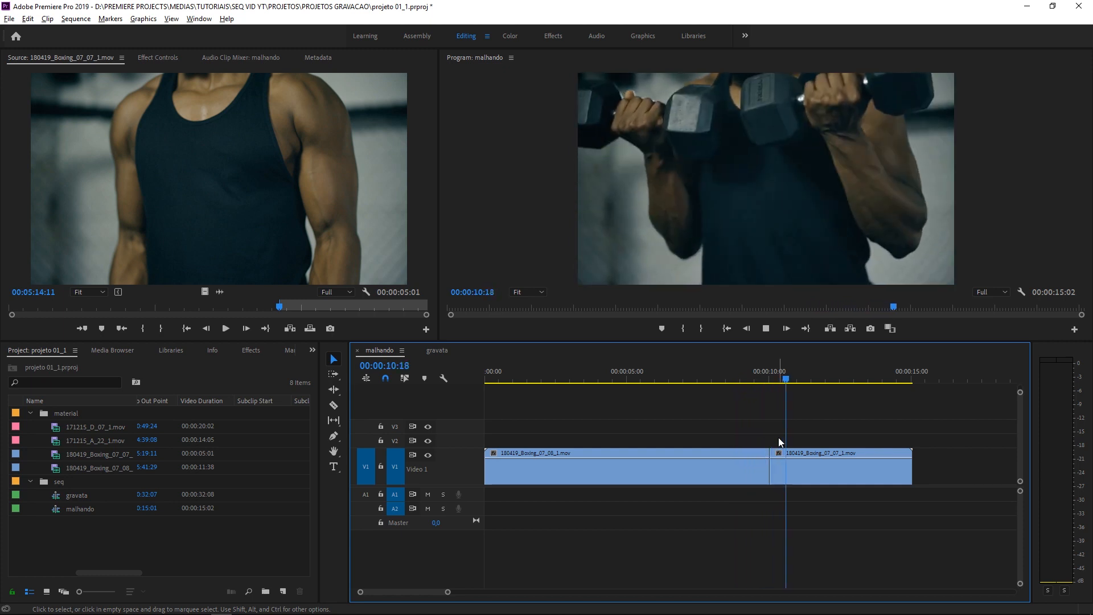
{"action": "key", "text": "space"}
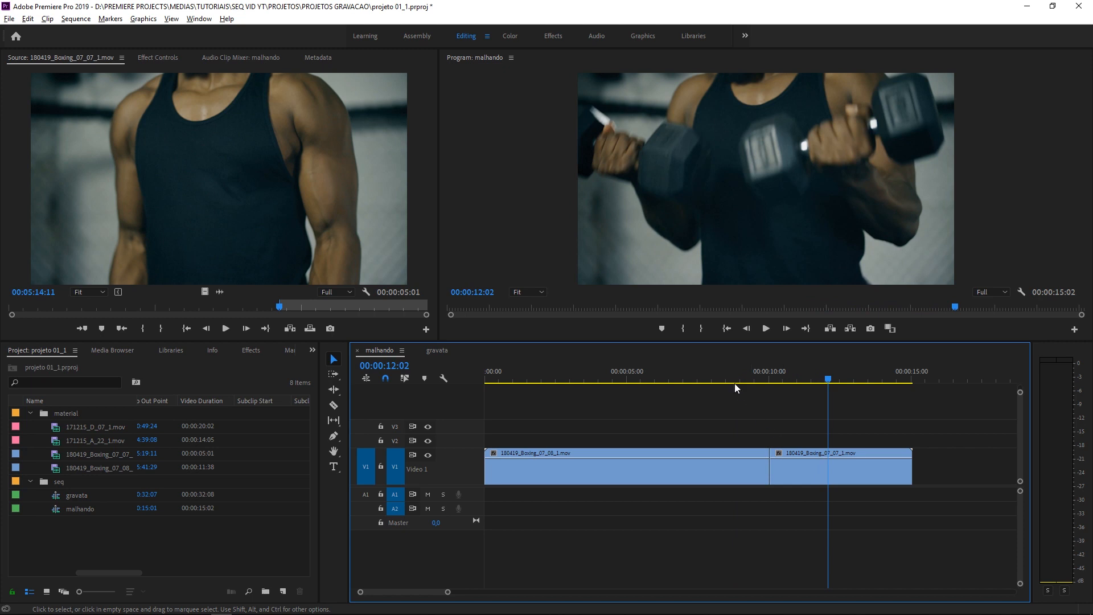
{"action": "left_click", "coordinate": [721, 372]}
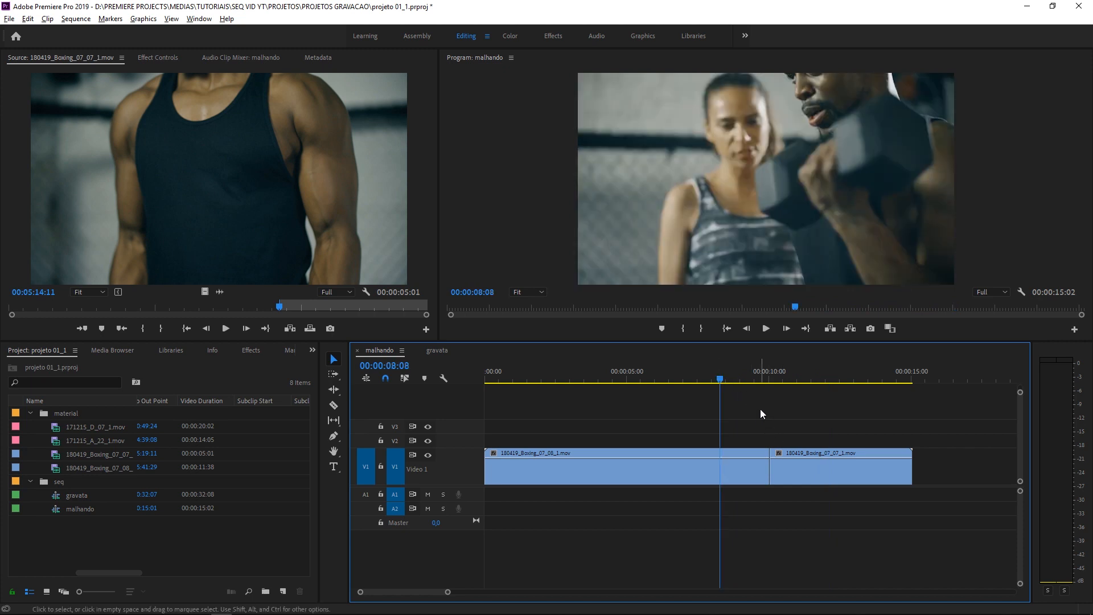
{"action": "key", "text": "space"}
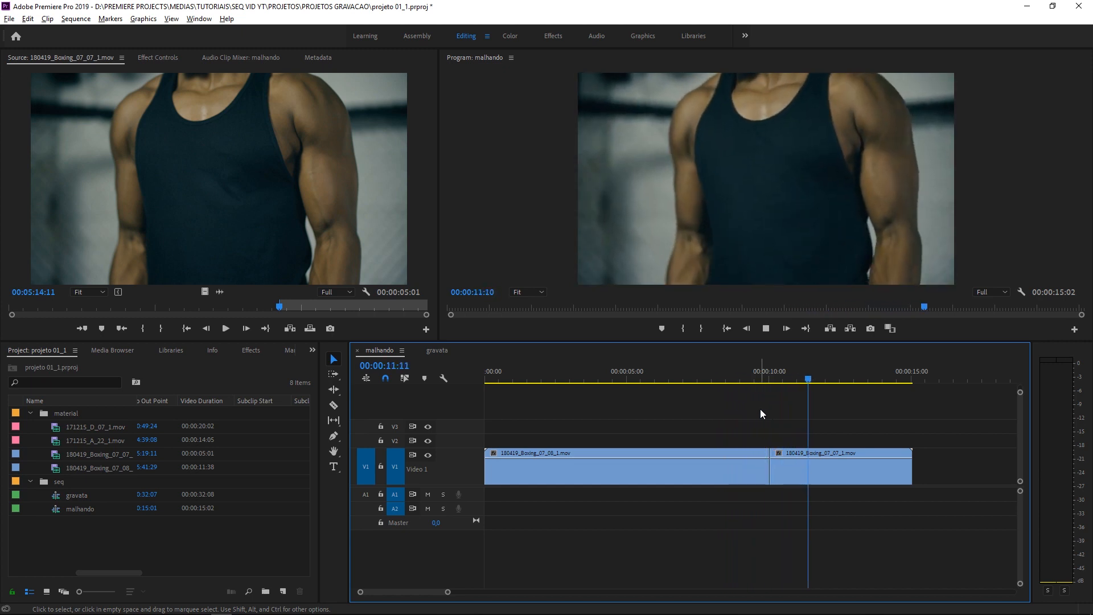
{"action": "key", "text": "space"}
Switch to the gravata sequence and play through the shot of the man adjusting his tie
{"action": "key", "text": "minus"}
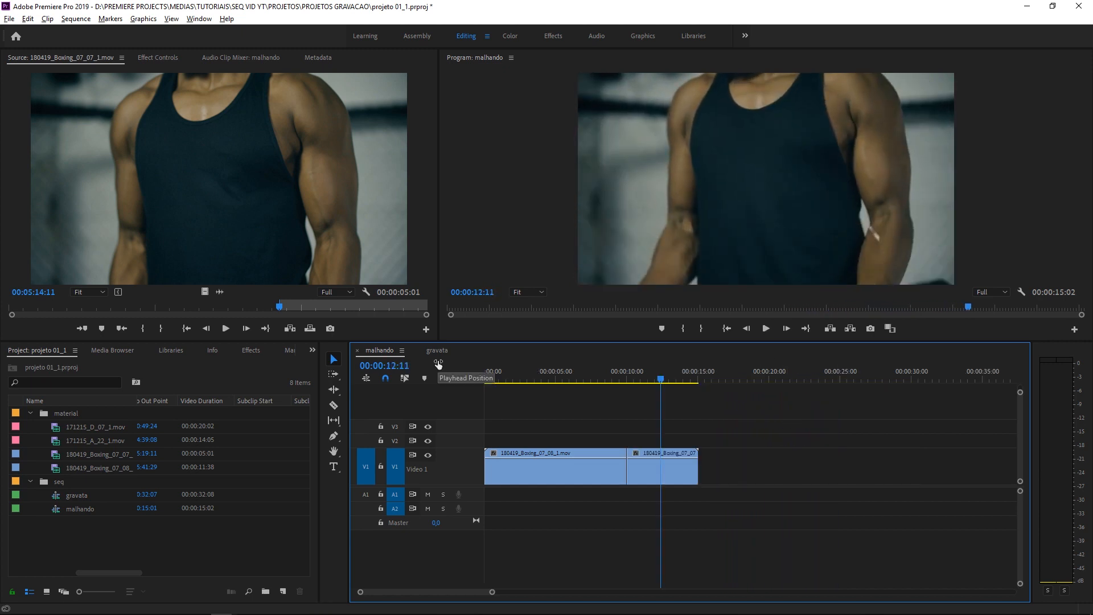
{"action": "left_click", "coordinate": [437, 350]}
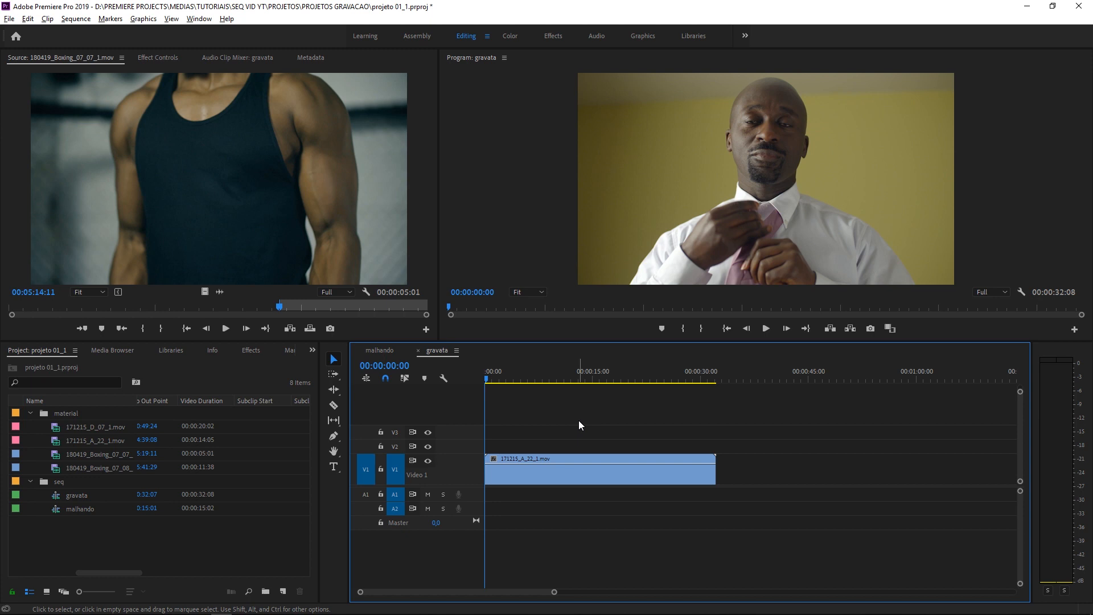
{"action": "key", "text": "space"}
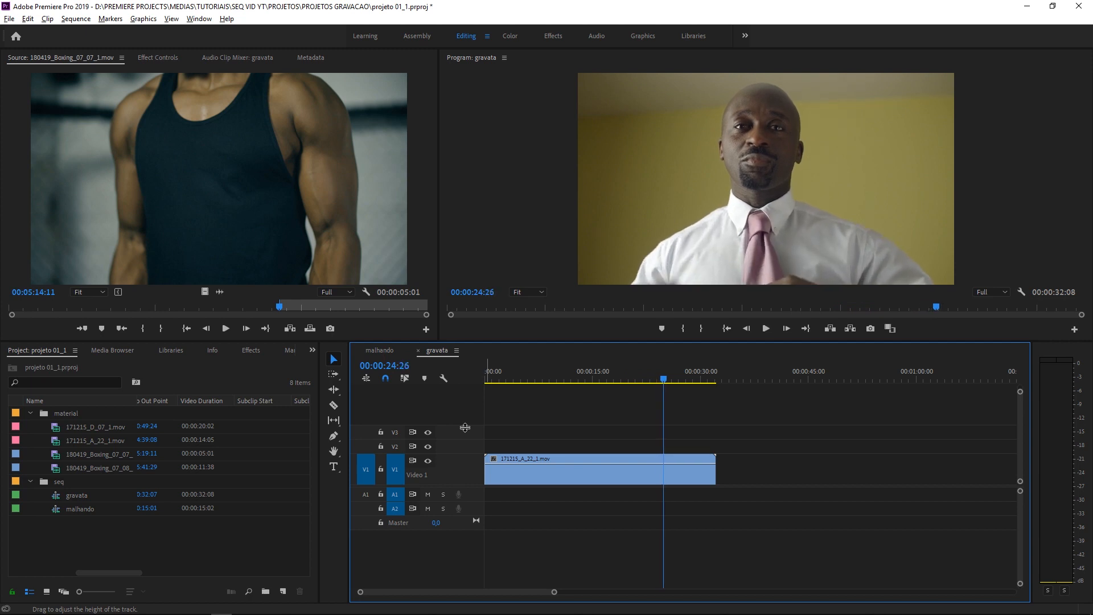
Open 171215_D_07_1.mov in the Source monitor and play its tie close-up, replaying it from near the start
{"action": "double_click", "coordinate": [57, 431]}
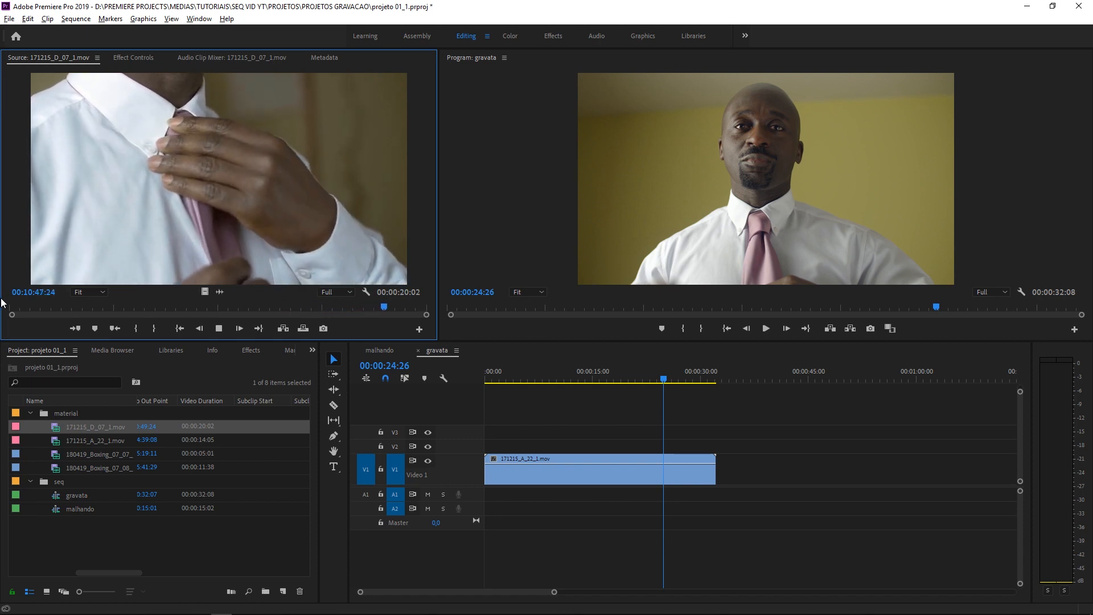
{"action": "key", "text": "space"}
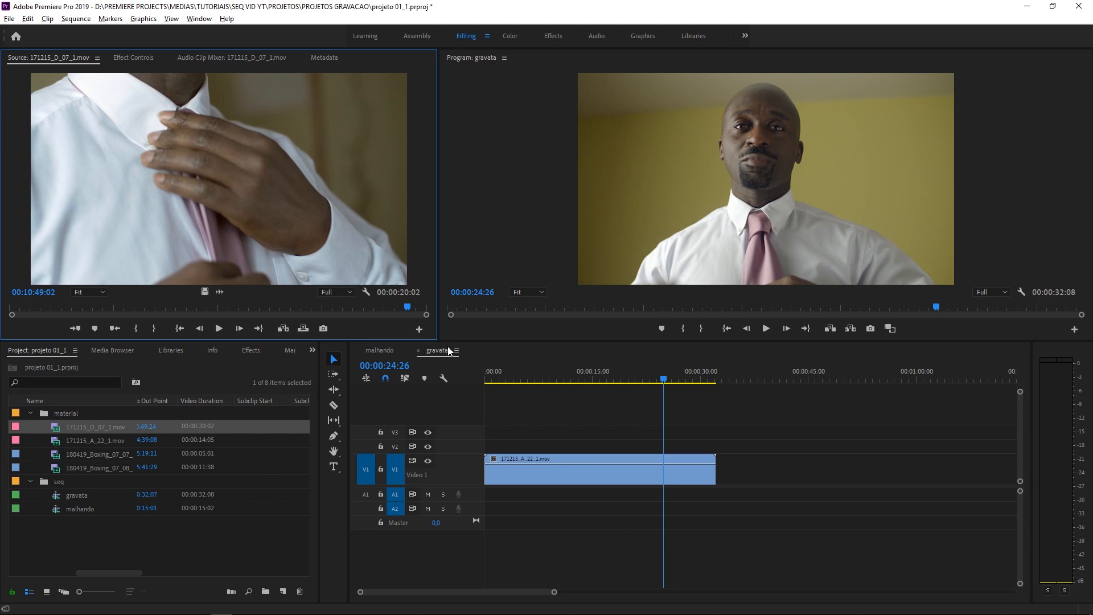
{"action": "left_click", "coordinate": [8, 305]}
{"action": "key", "text": "space"}
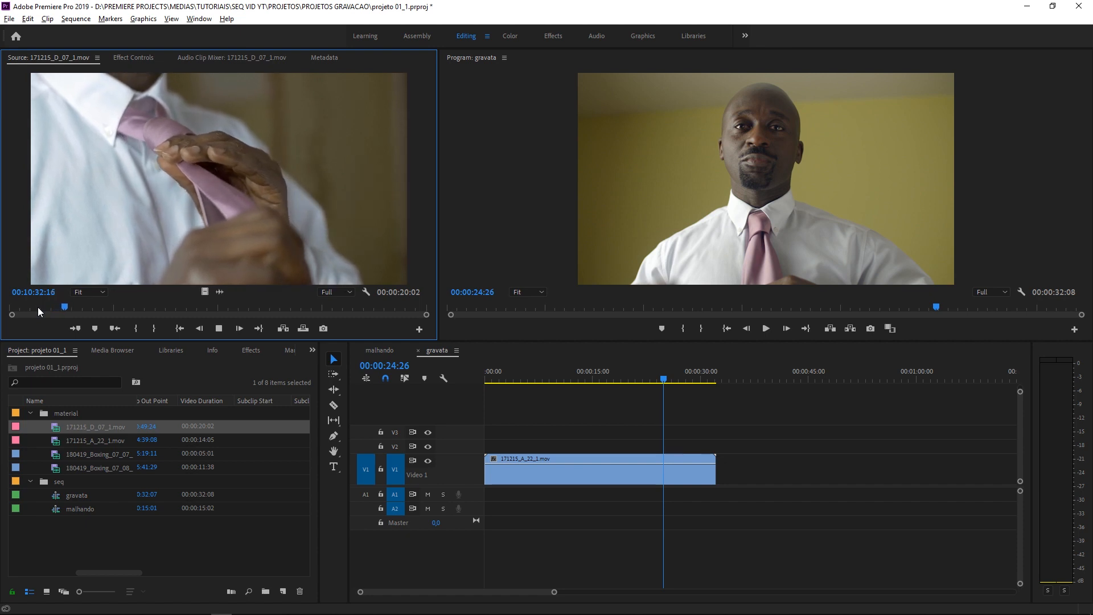
{"action": "key", "text": "space"}
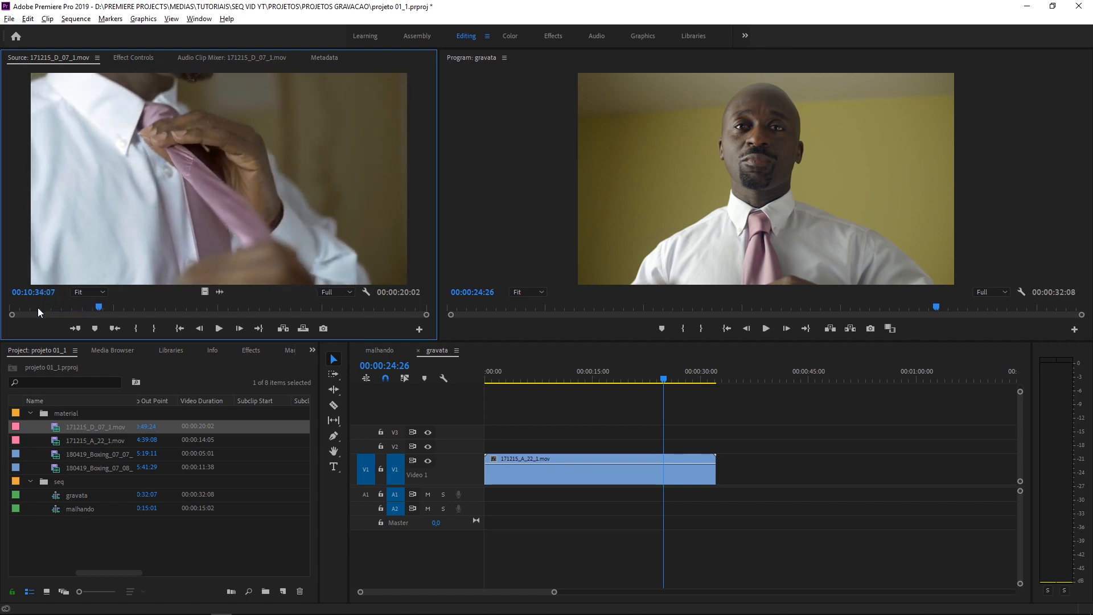
Play the gravata sequence from its start, mark an Out point at 00:00:12:24, and rewind the source clip
{"action": "left_click", "coordinate": [643, 395]}
{"action": "left_click_drag", "start_coordinate": [629, 377], "coordinate": [453, 368]}
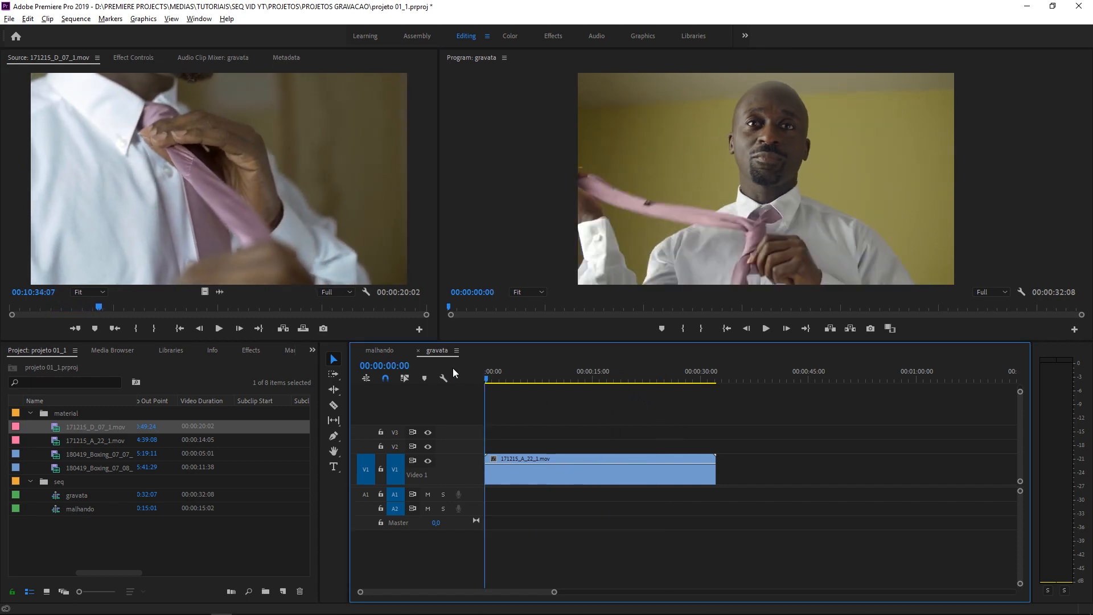
{"action": "key", "text": "space"}
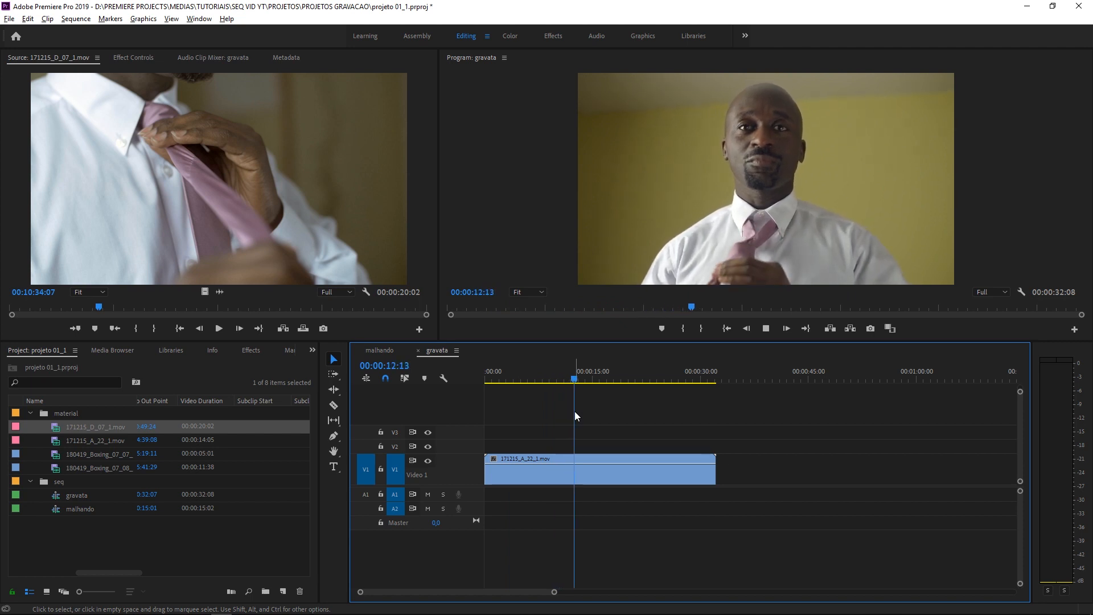
{"action": "key", "text": "space"}
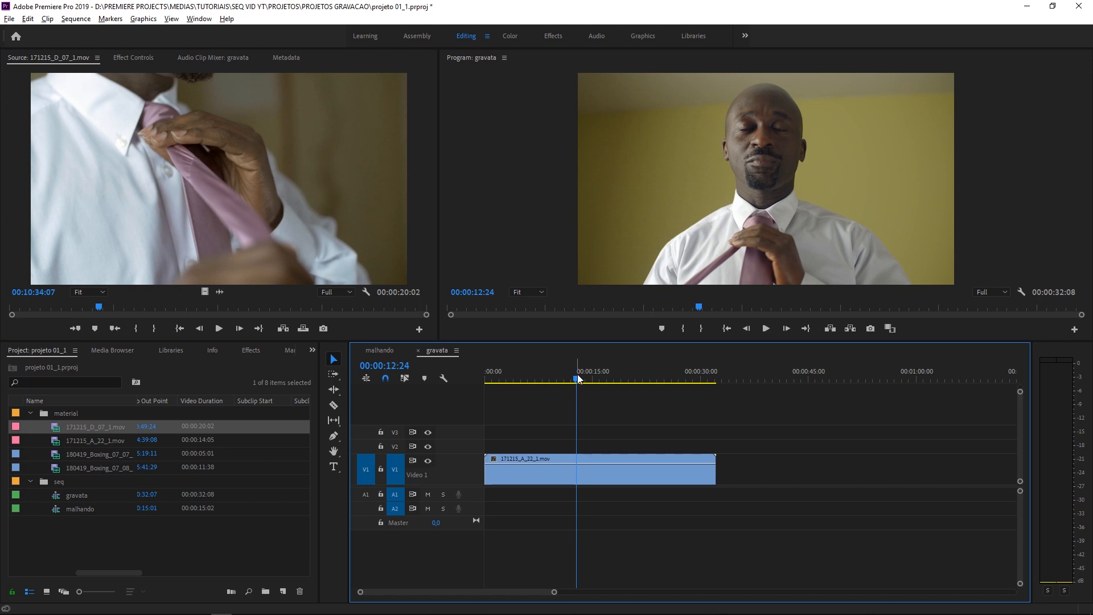
{"action": "key", "text": "o"}
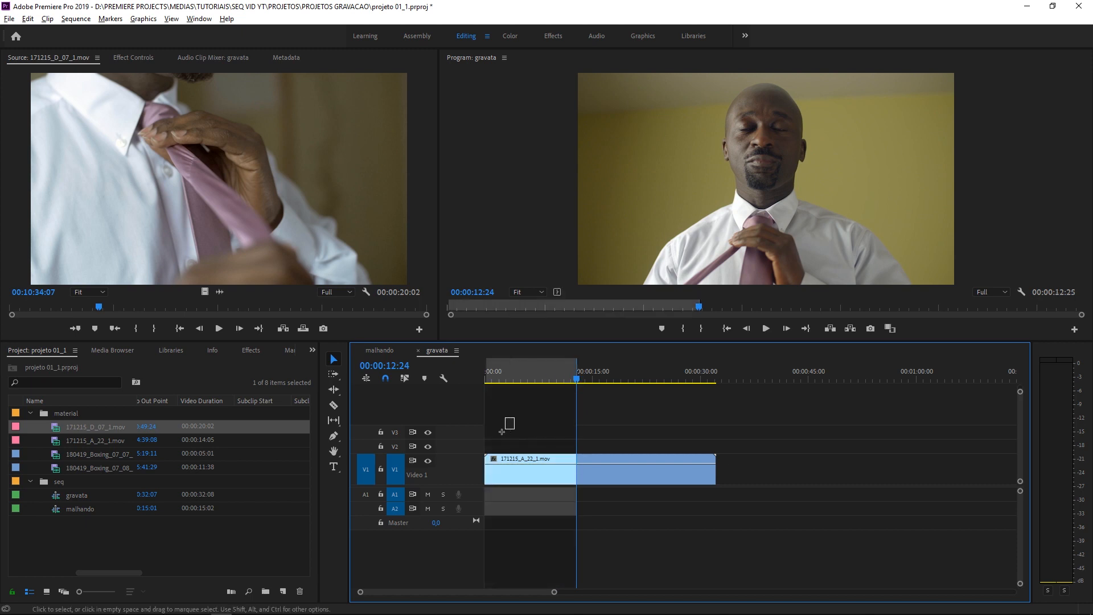
{"action": "left_click_drag", "start_coordinate": [503, 432], "coordinate": [489, 496]}
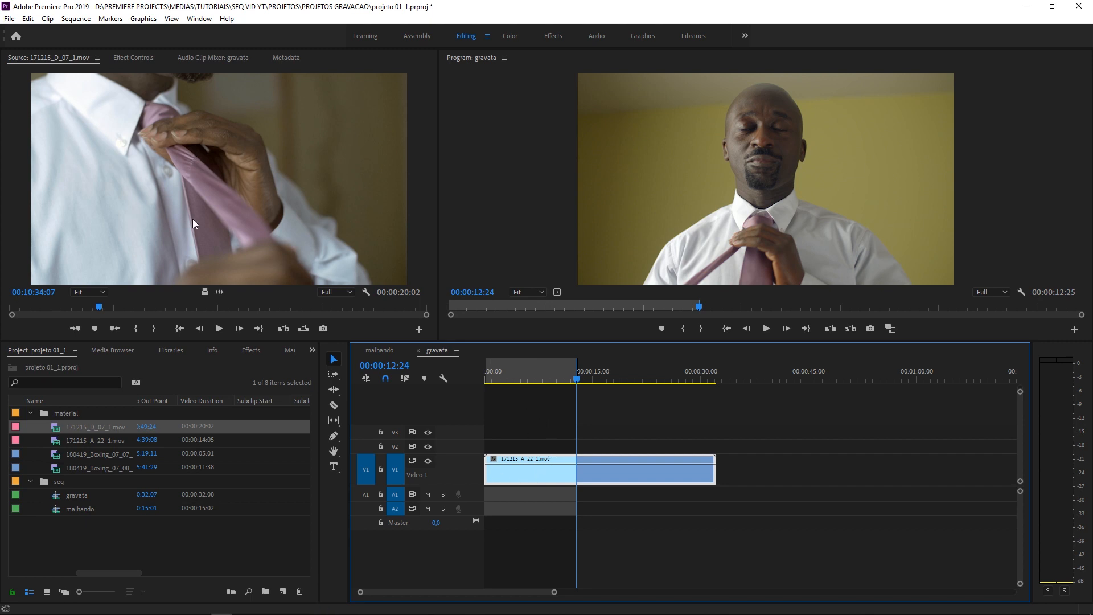
{"action": "left_click_drag", "start_coordinate": [92, 307], "coordinate": [4, 298]}
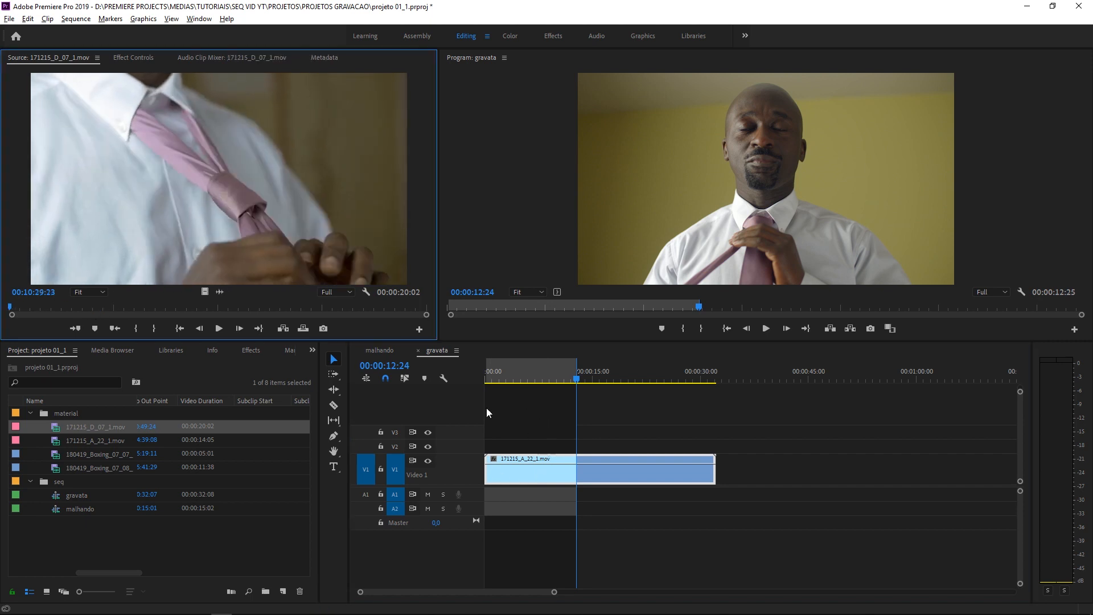
Scrub the gravata sequence to the tie movement and mark its In point at 00:00:12:27
{"action": "left_click", "coordinate": [506, 373]}
{"action": "left_click_drag", "start_coordinate": [506, 373], "coordinate": [579, 381]}
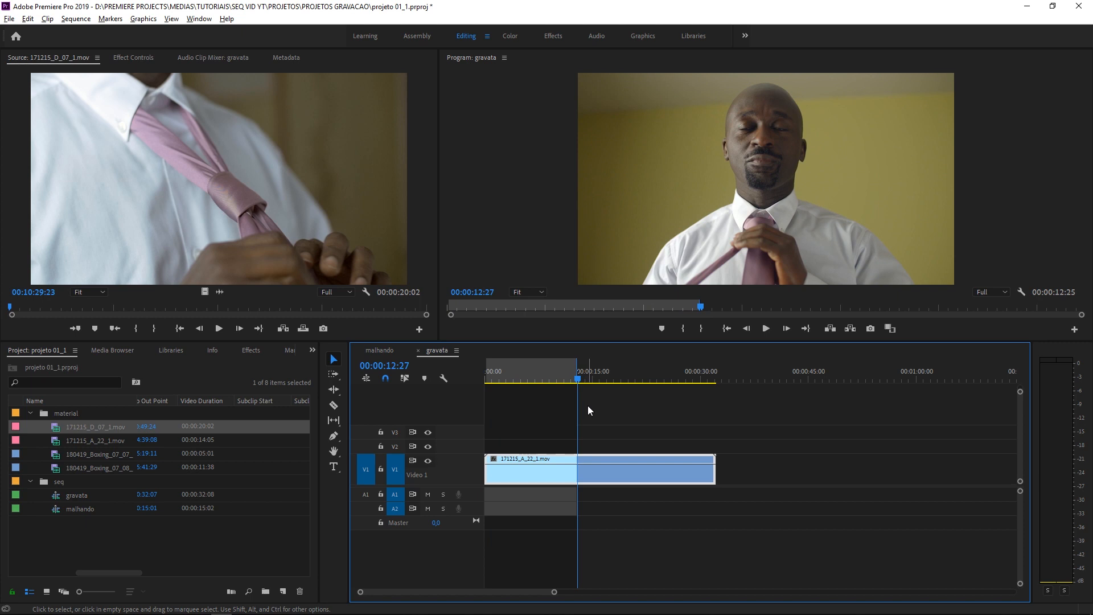
{"action": "key", "text": "i"}
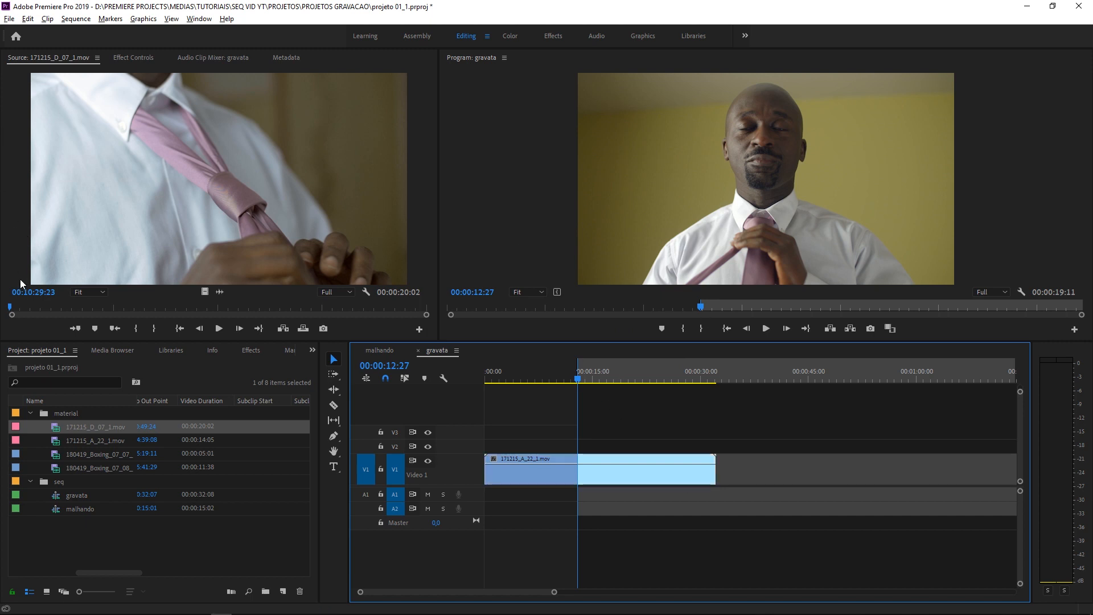
Play the gravata sequence around its In point and the source close-up from its start to compare the tie movements
{"action": "key", "text": "space"}
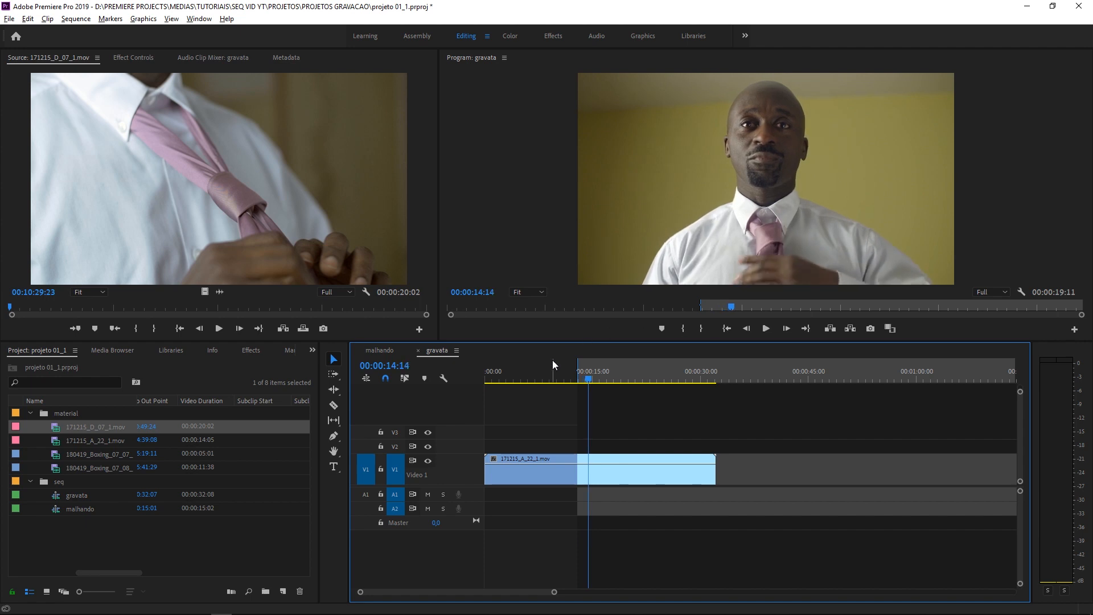
{"action": "left_click_drag", "start_coordinate": [552, 373], "coordinate": [572, 380]}
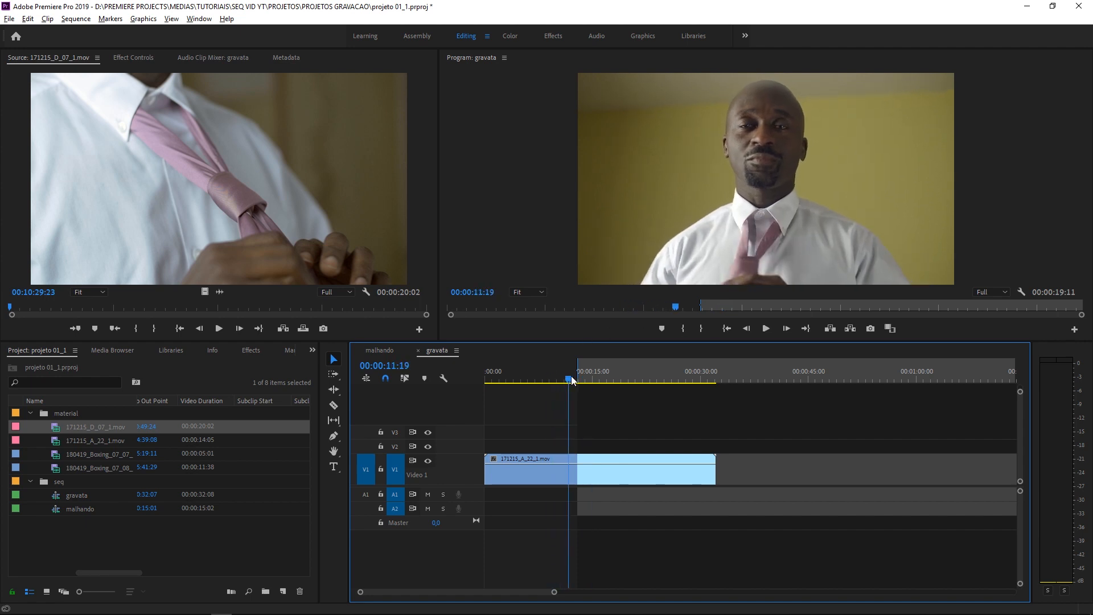
{"action": "key", "text": "space"}
{"action": "key", "text": "space"}
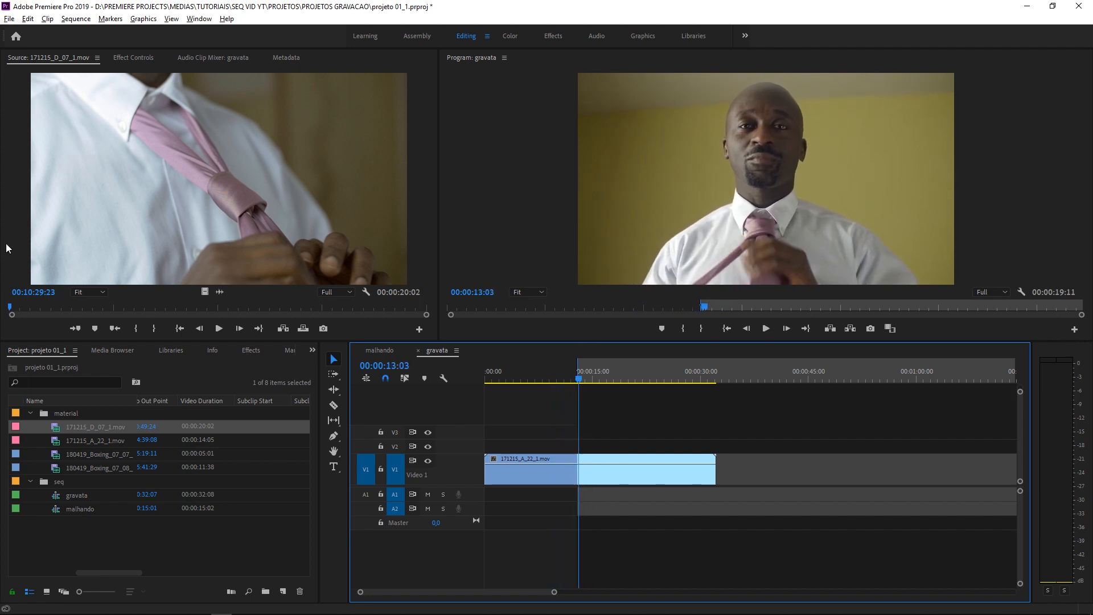
{"action": "left_click", "coordinate": [17, 322]}
{"action": "key", "text": "space"}
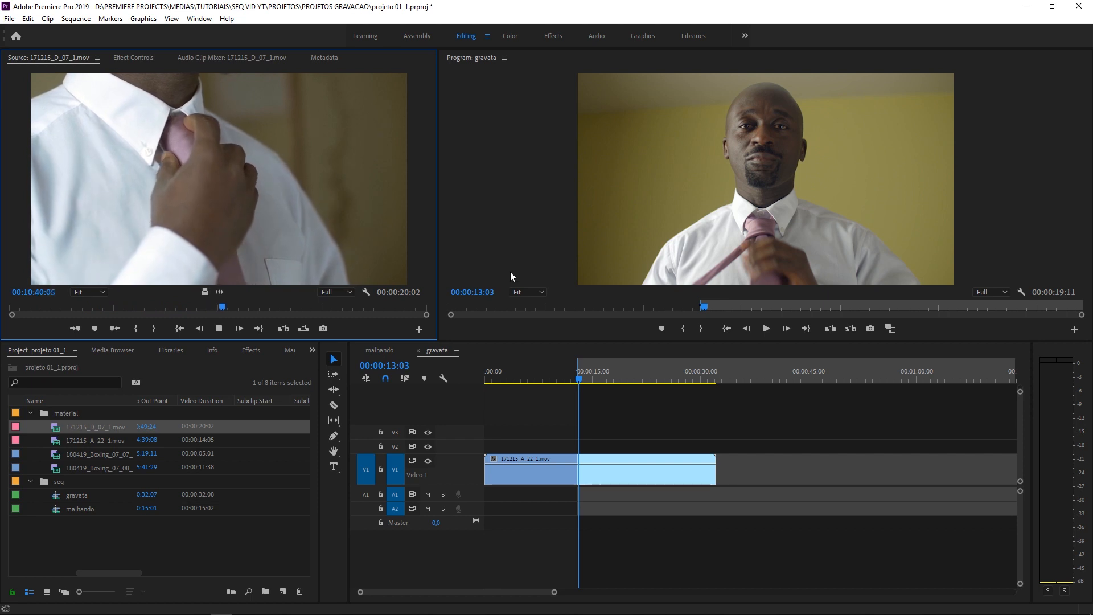
{"action": "key", "text": "space"}
{"action": "left_click_drag", "start_coordinate": [226, 307], "coordinate": [121, 308]}
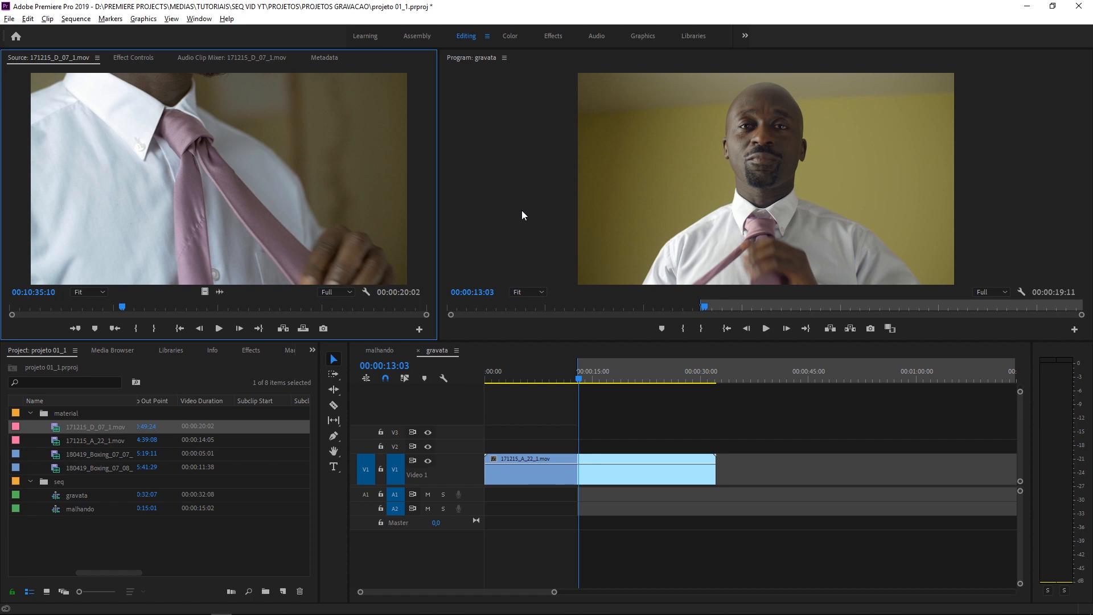
Replay the sequence from around its In point and the source clip from 00:10:35:10, looking for a matching hand movement
{"action": "left_click", "coordinate": [661, 397]}
{"action": "left_click", "coordinate": [575, 379]}
{"action": "key", "text": "space"}
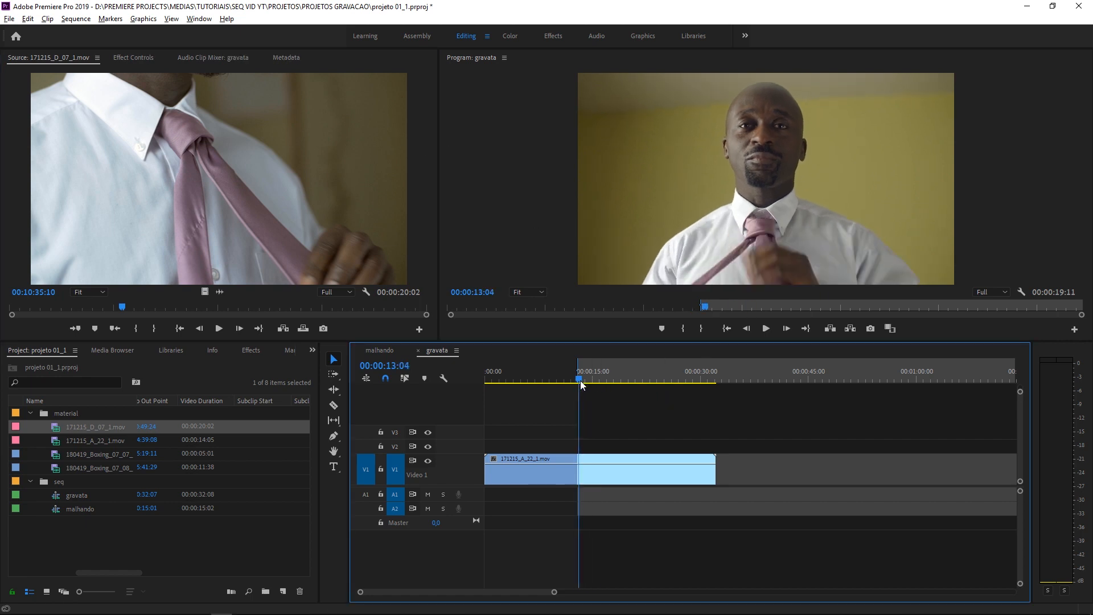
{"action": "key", "text": "space"}
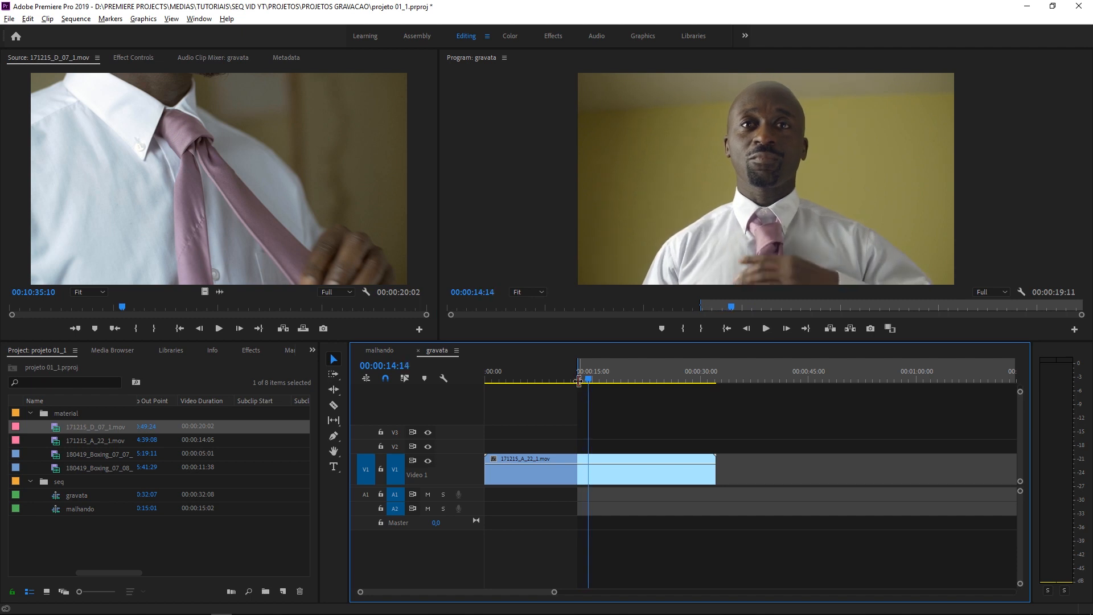
{"action": "left_click", "coordinate": [567, 379]}
{"action": "key", "text": "space"}
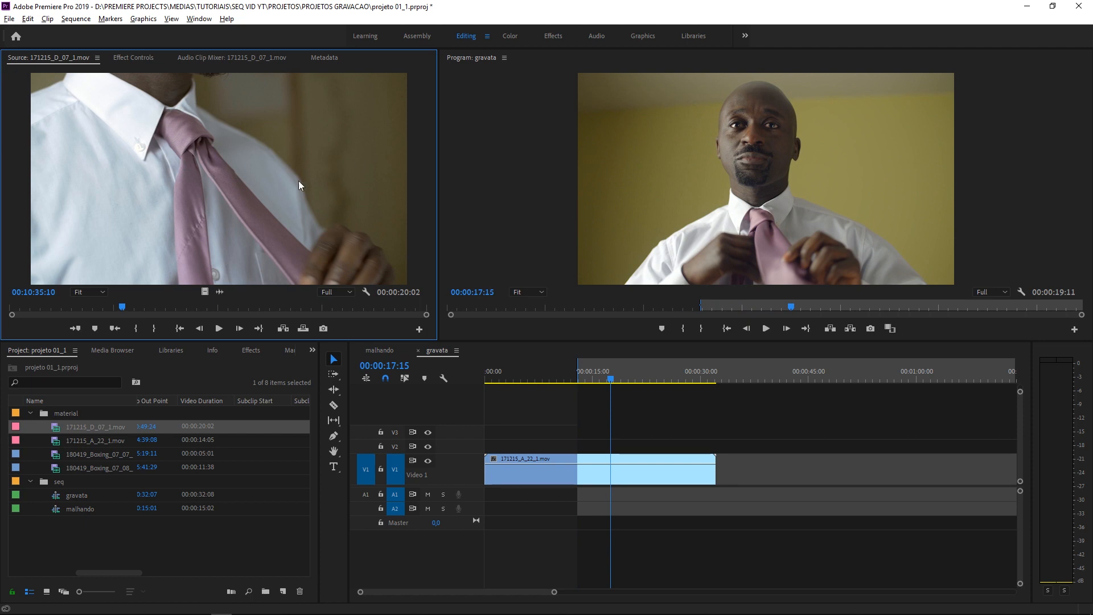
{"action": "key", "text": "space"}
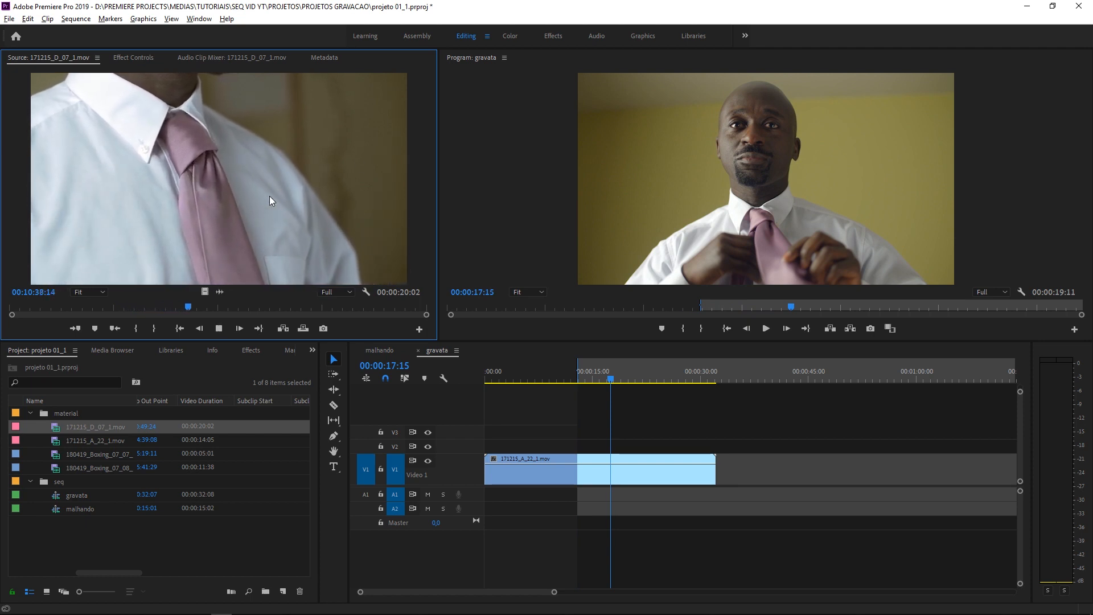
{"action": "key", "text": "space"}
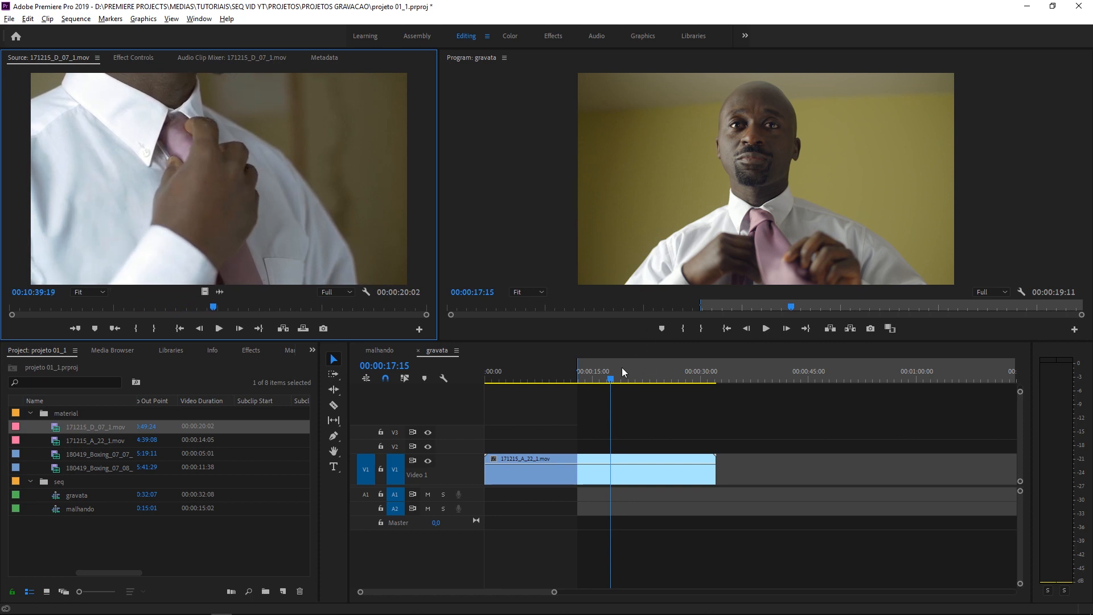
Scrub the gravata sequence back and replay the tie adjustment twice from near its In point to study the hand movement
{"action": "left_click_drag", "start_coordinate": [622, 369], "coordinate": [583, 381]}
{"action": "key", "text": "space"}
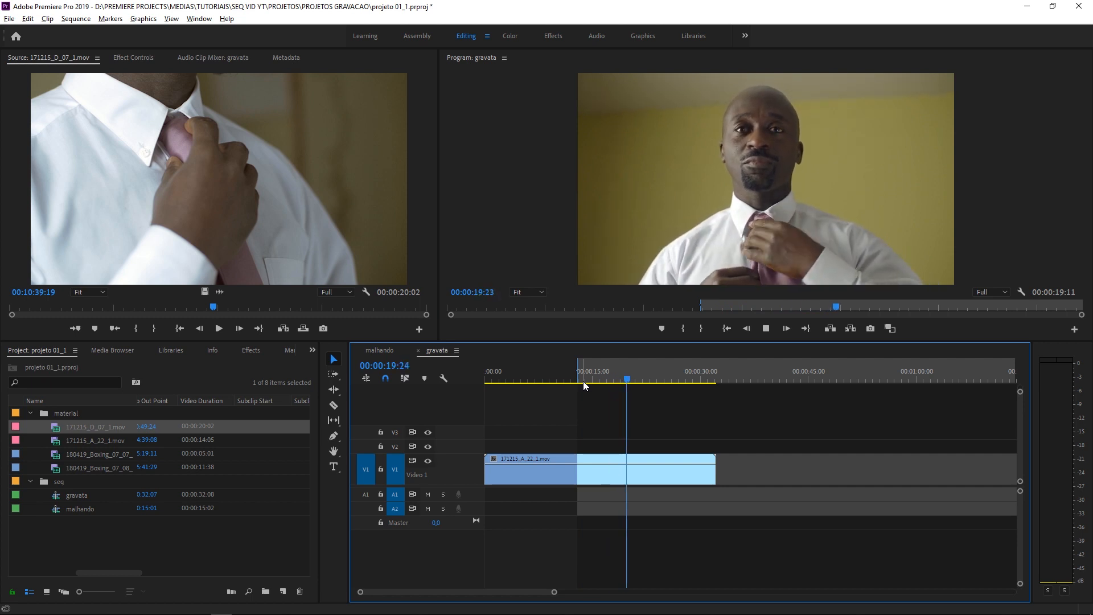
{"action": "key", "text": "space"}
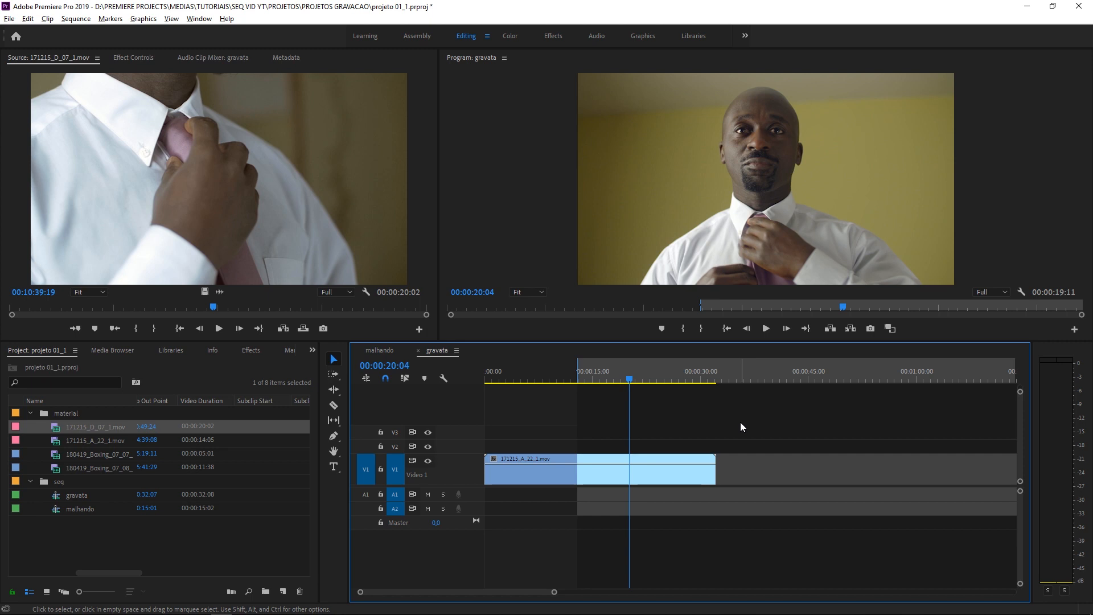
{"action": "left_click", "coordinate": [573, 373]}
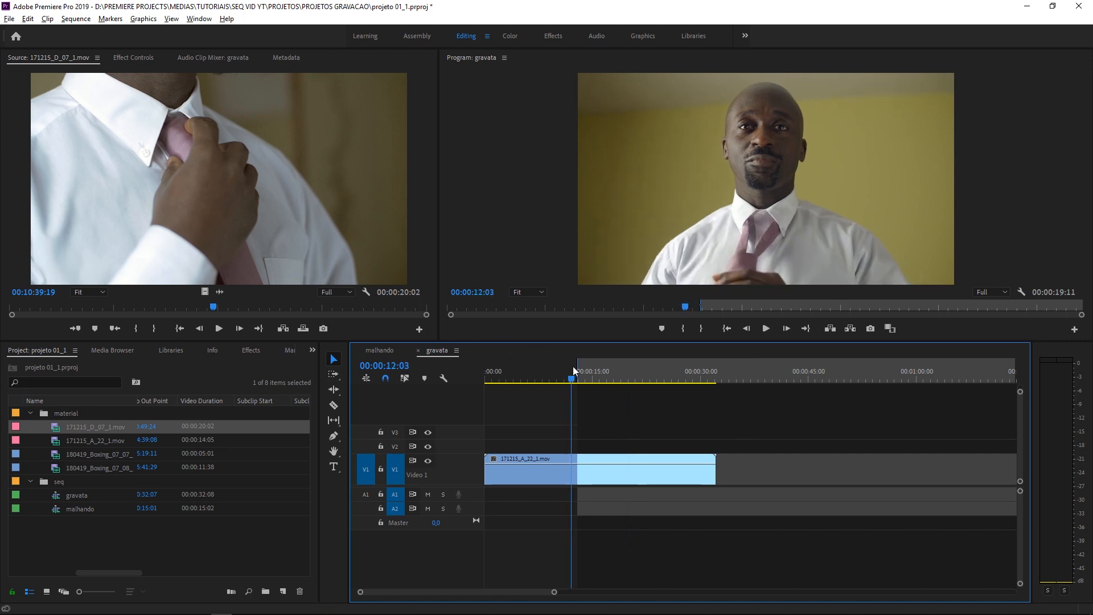
{"action": "left_click_drag", "start_coordinate": [573, 367], "coordinate": [571, 364]}
{"action": "key", "text": "space"}
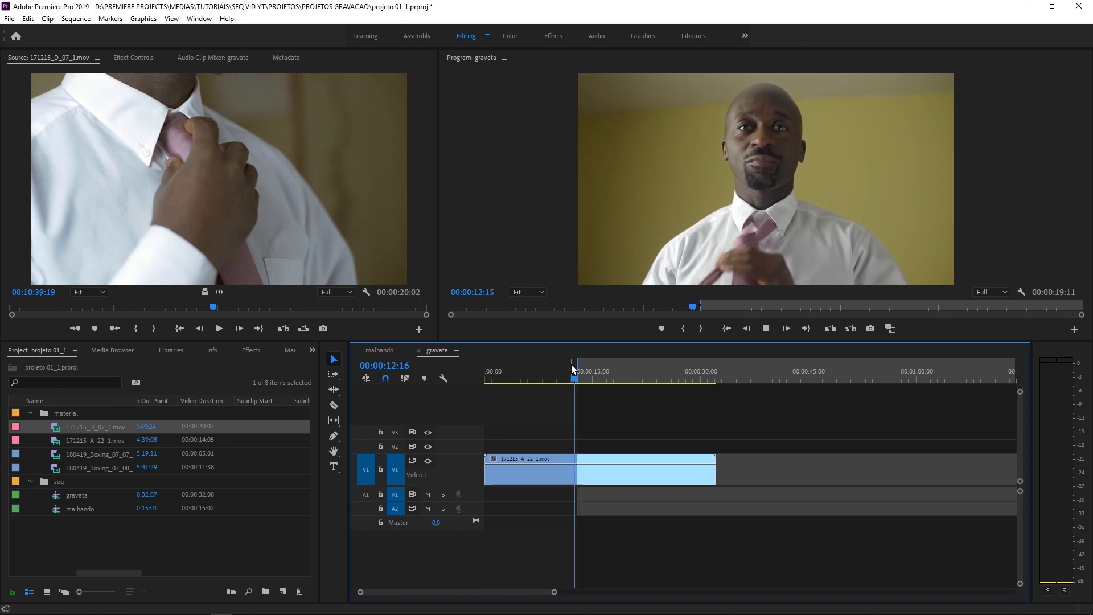
{"action": "key", "text": "space"}
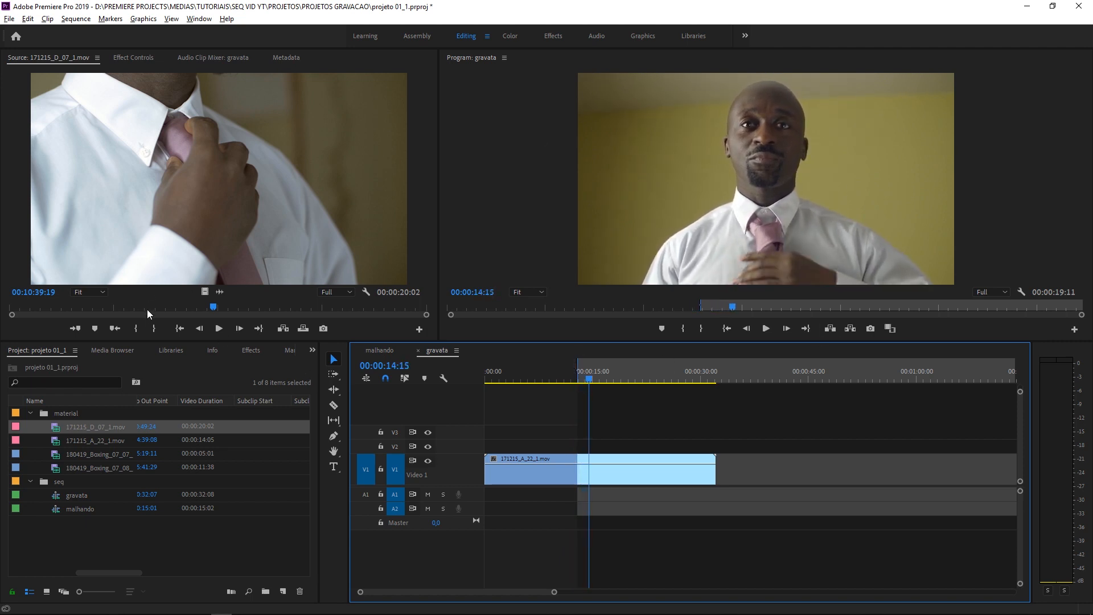
Replay the source close-up from about 00:10:35 to 00:10:37:11, and move the gravata sequence's In point to 00:00:14:04
{"action": "left_click_drag", "start_coordinate": [147, 310], "coordinate": [84, 286]}
{"action": "key", "text": "space"}
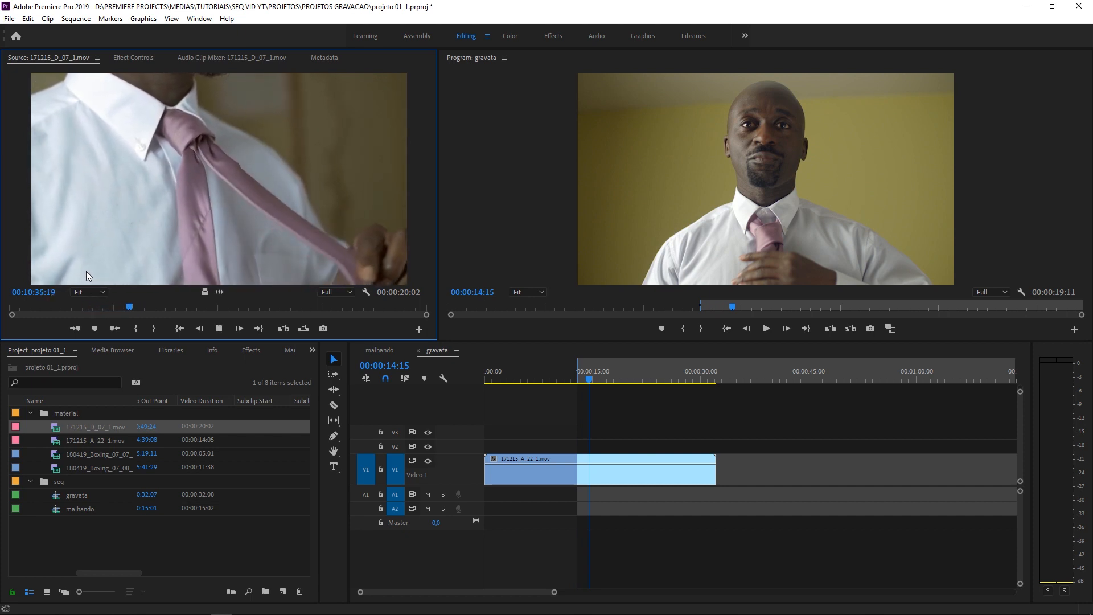
{"action": "key", "text": "space"}
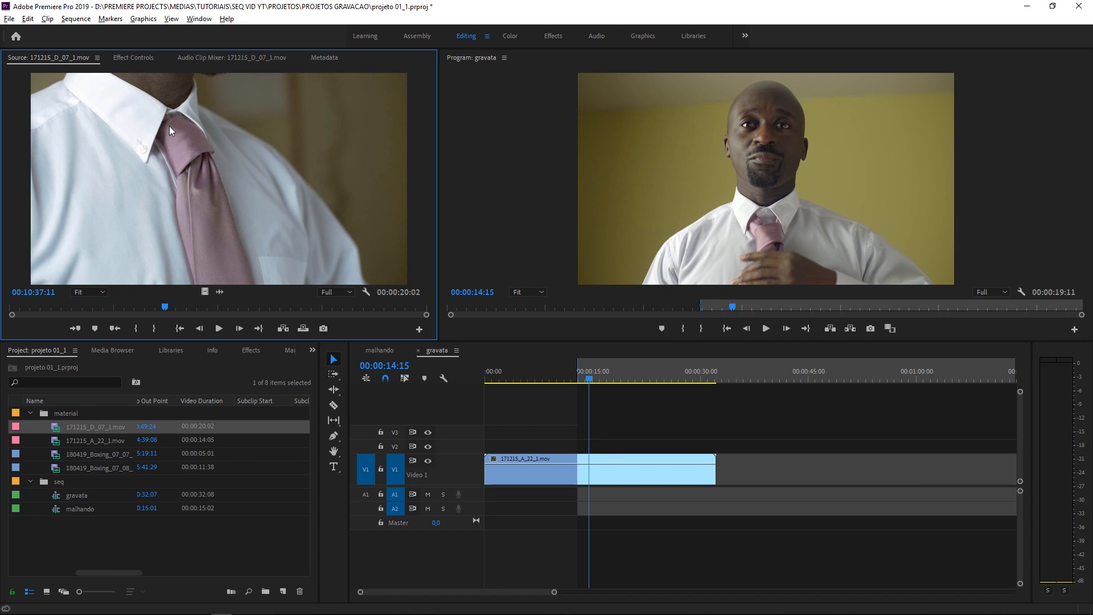
{"action": "left_click", "coordinate": [658, 412]}
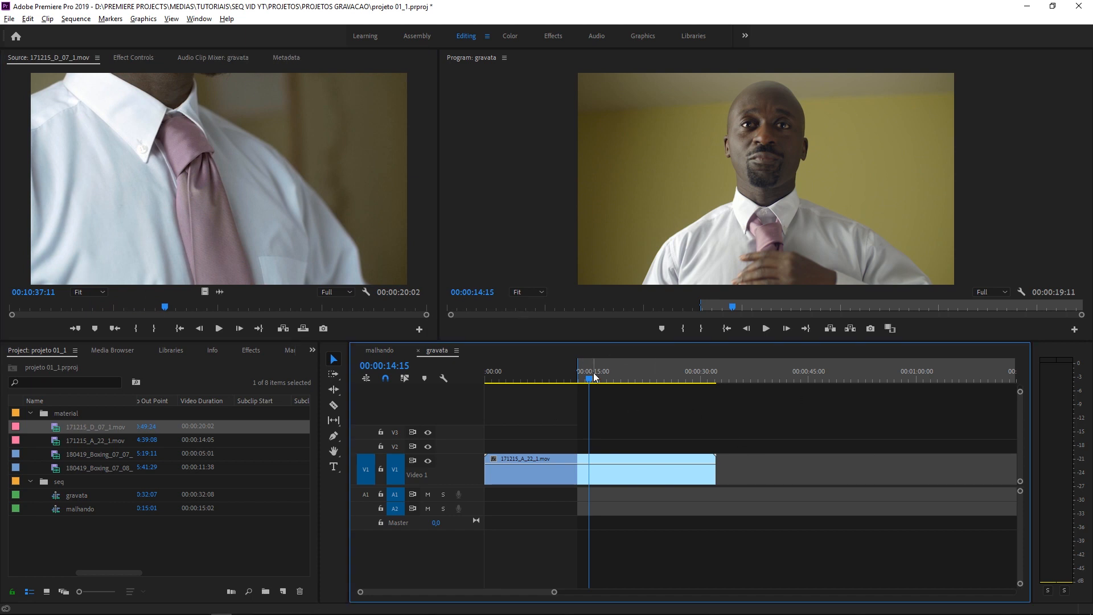
{"action": "left_click", "coordinate": [573, 378]}
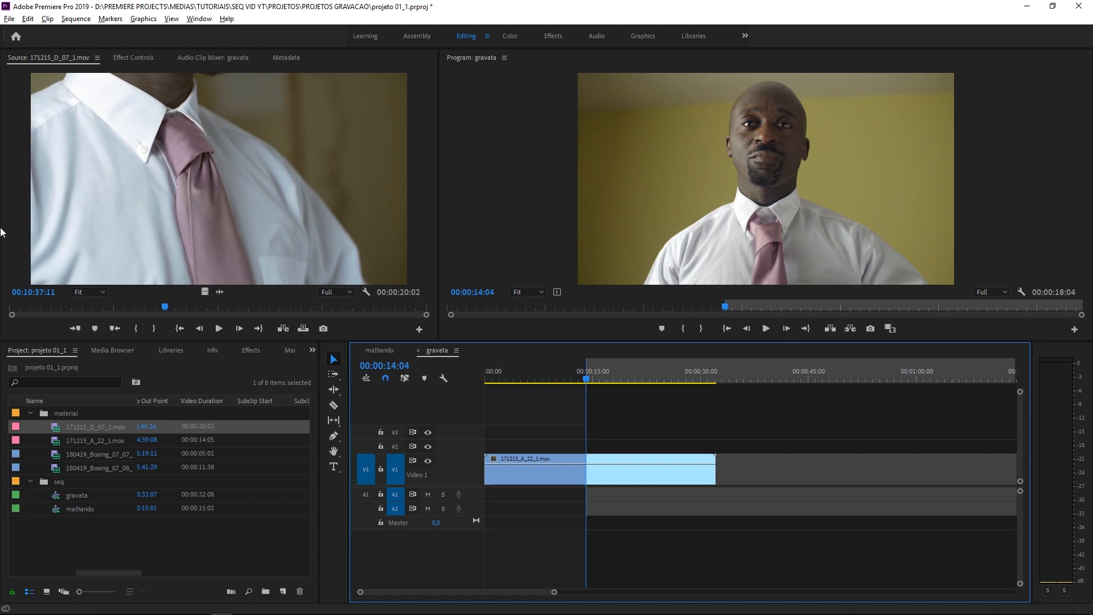
Replay 171215_D_07_1.mov as the hand leaves the tie and mark its In point at 00:10:37:08
{"action": "left_click_drag", "start_coordinate": [163, 308], "coordinate": [122, 306]}
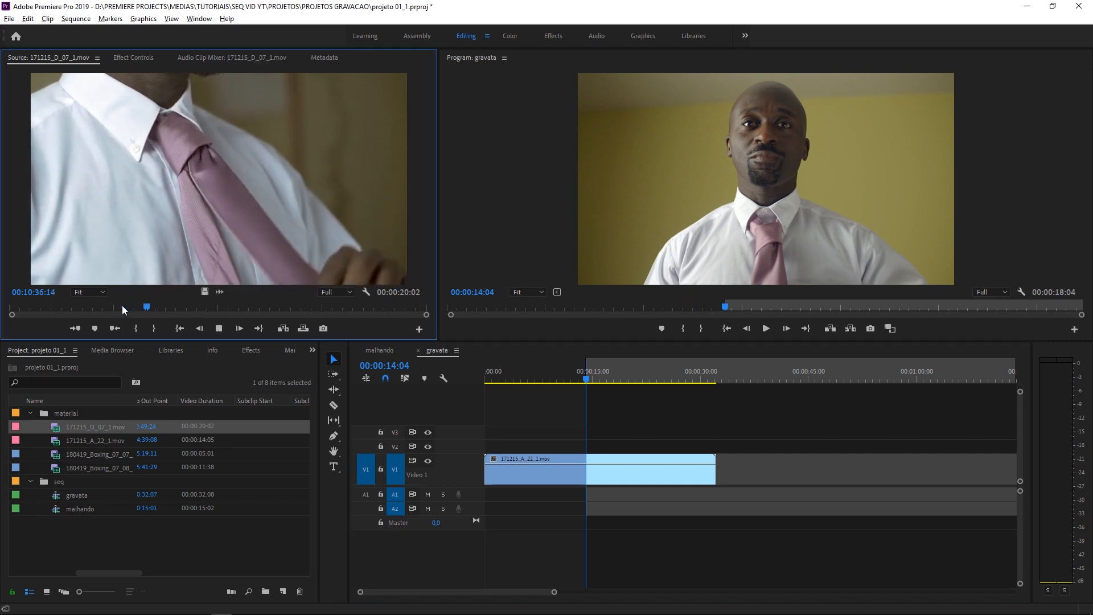
{"action": "key", "text": "space"}
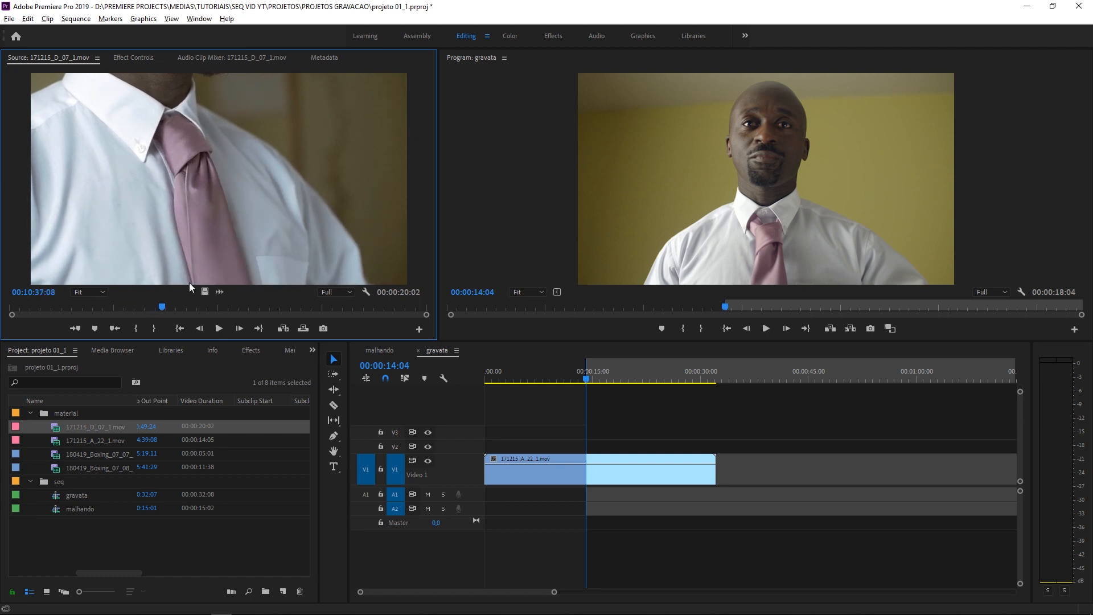
{"action": "key", "text": "i"}
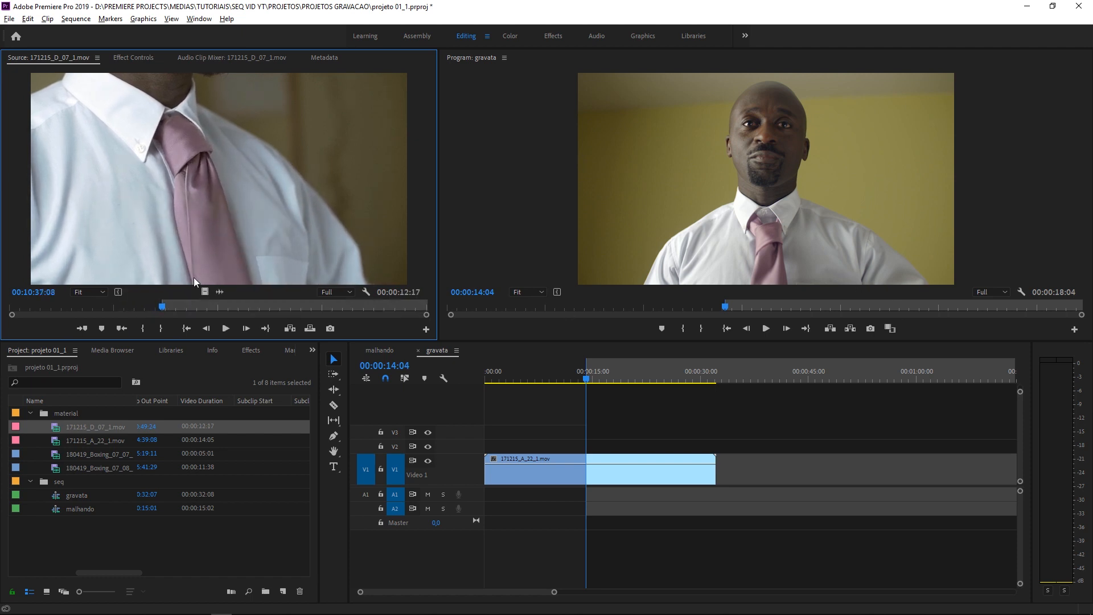
Overwrite the marked close-up onto V1 at the sequence's In point and delete the leftover piece of 171215_A_22_1.mov after it
{"action": "left_click", "coordinate": [609, 402]}
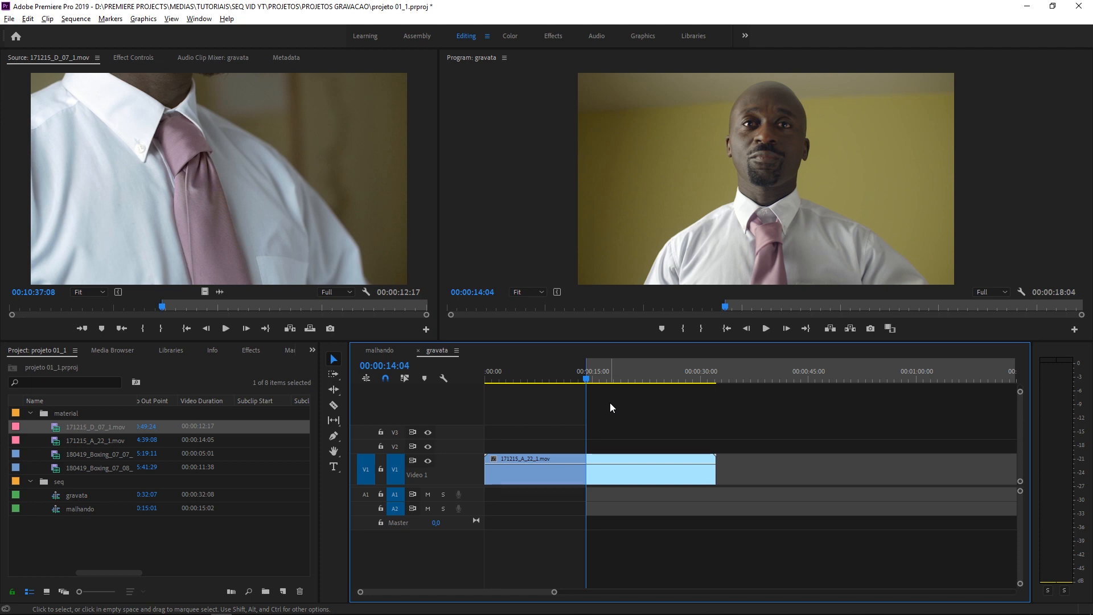
{"action": "key", "text": "period"}
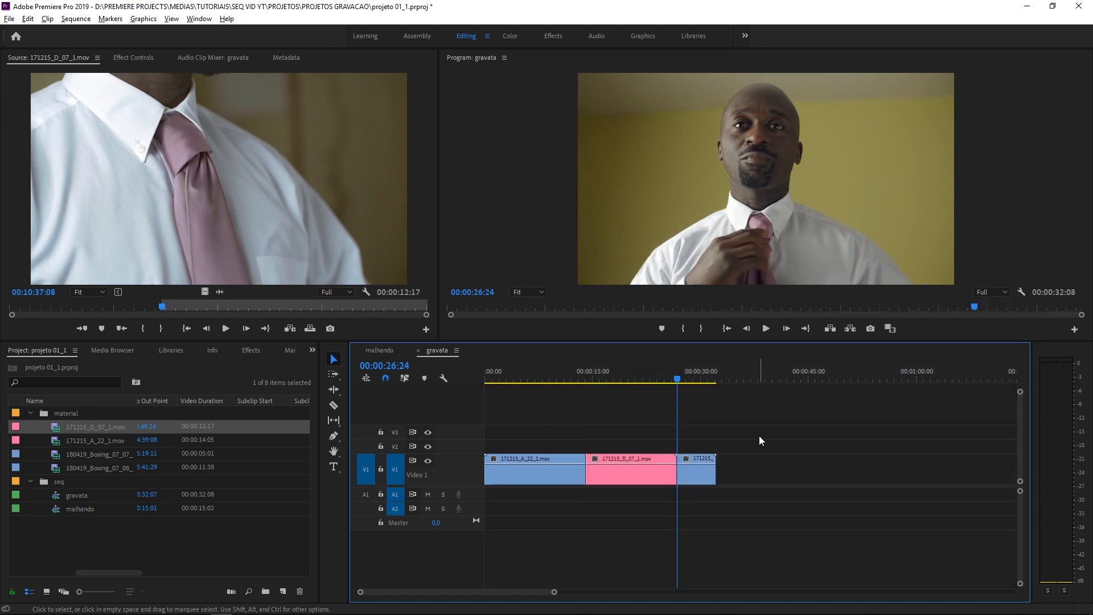
{"action": "key", "text": "Delete"}
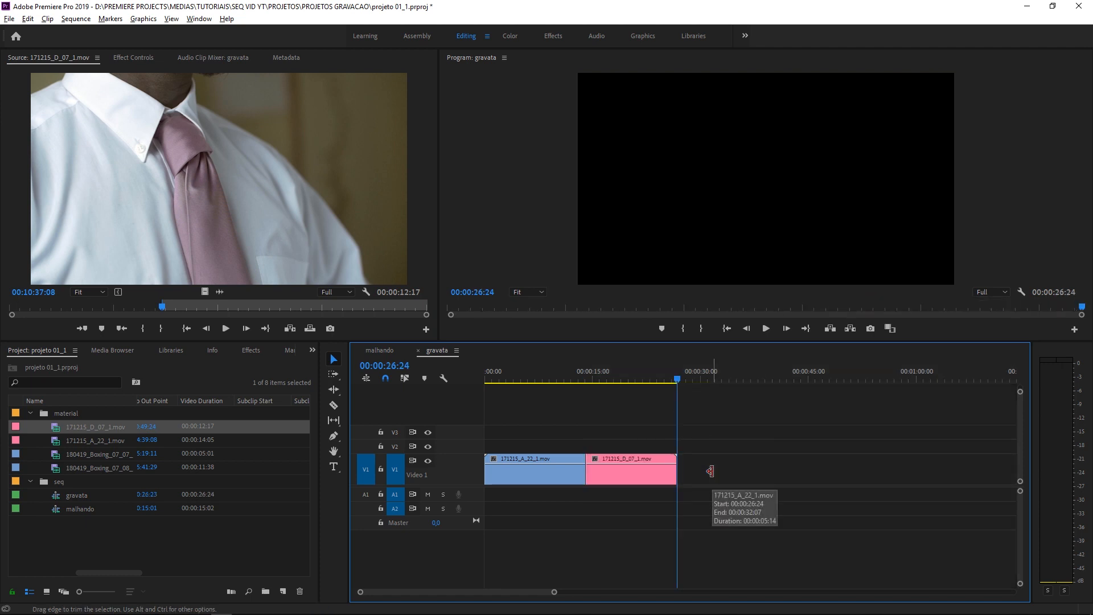
Review the tie cut twice in a maximized program preview, starting first from 00:00:09:15, and restore the normal layout
{"action": "left_click", "coordinate": [552, 378]}
{"action": "key", "text": "grave"}
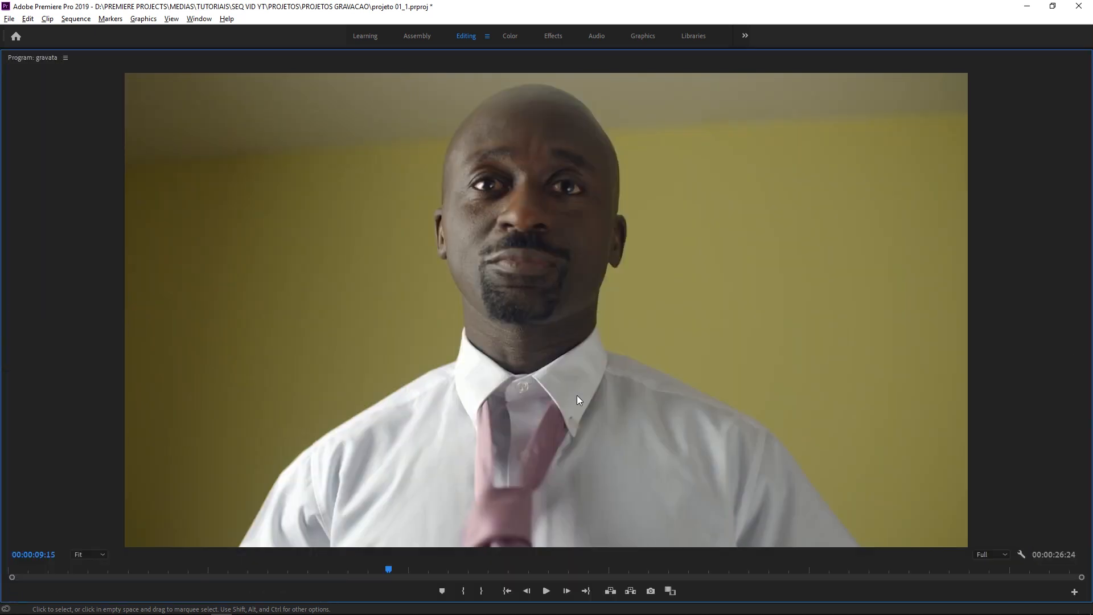
{"action": "key", "text": "space"}
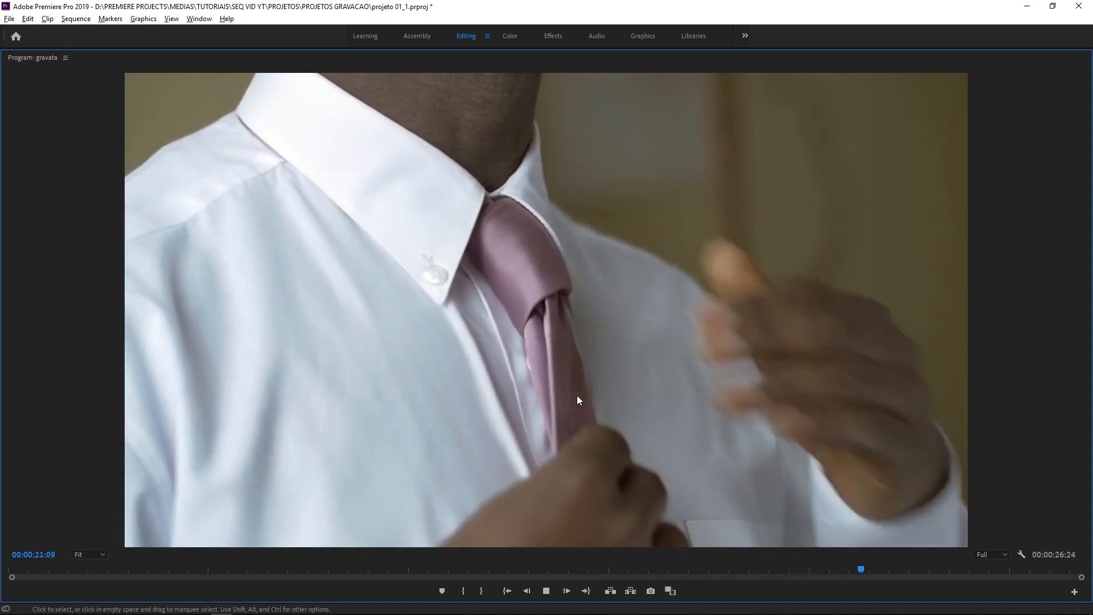
{"action": "key", "text": "space"}
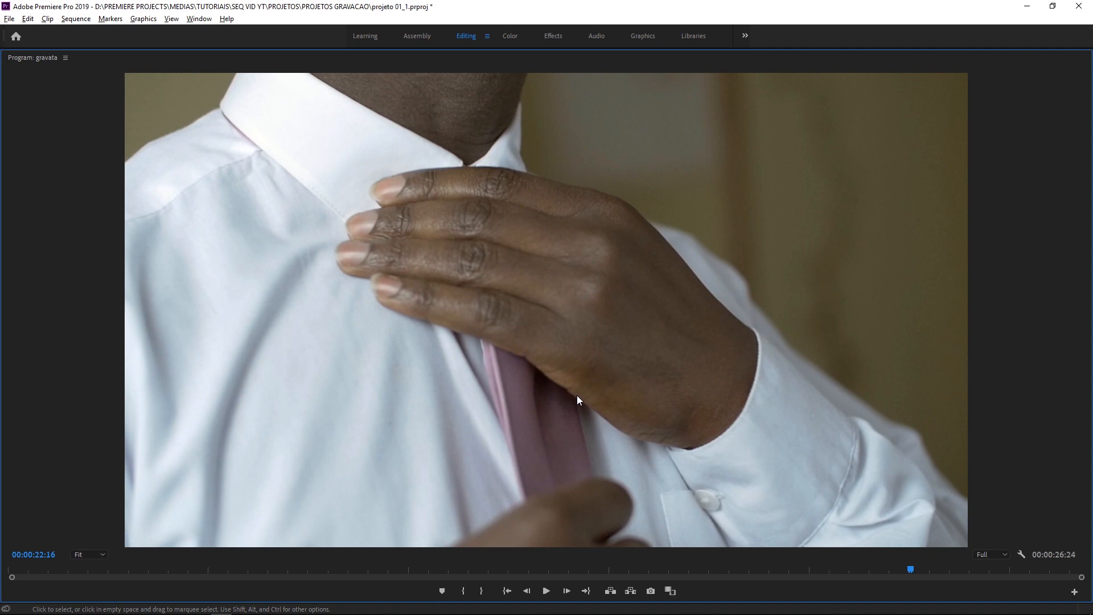
{"action": "left_click", "coordinate": [287, 564]}
{"action": "key", "text": "space"}
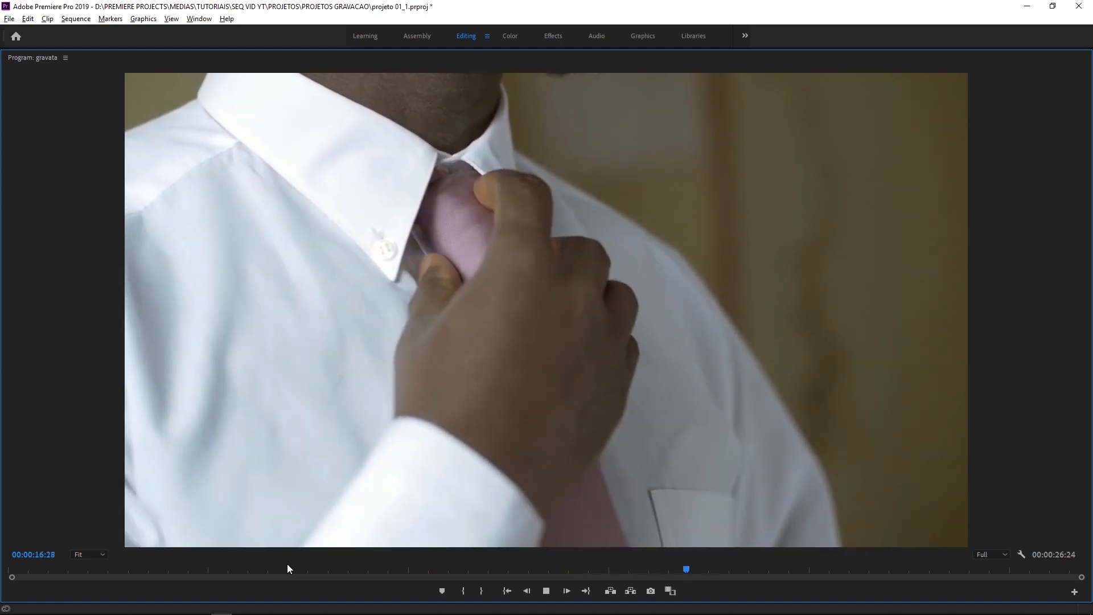
{"action": "key", "text": "space"}
{"action": "key", "text": "grave"}
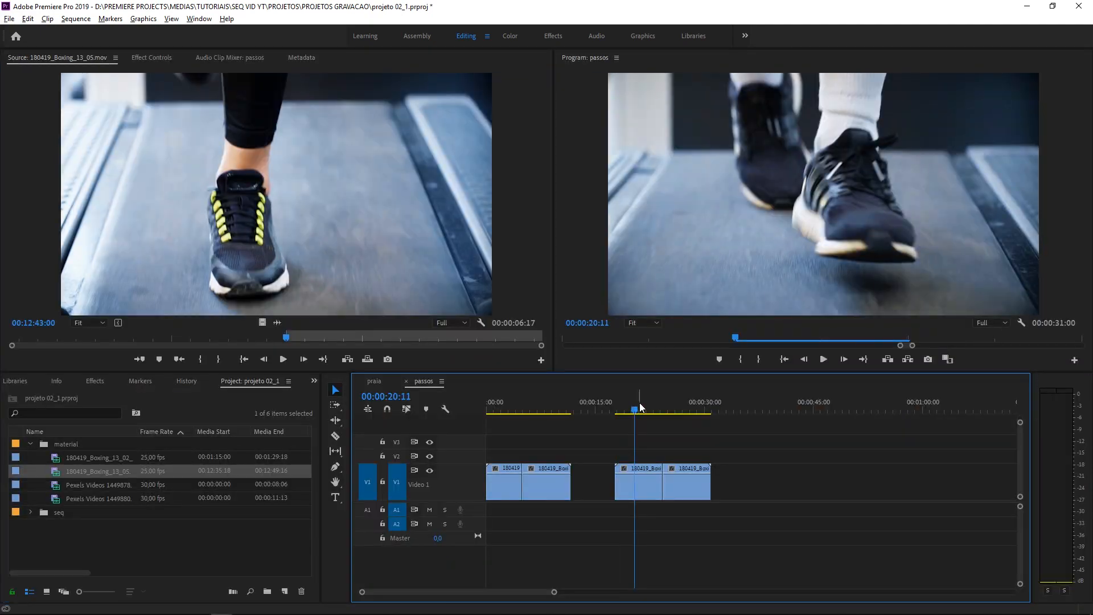
Play the passos sequence from 00:00:20:11 in a maximized program preview to review the treadmill footsteps cut
{"action": "key", "text": "grave"}
{"action": "key", "text": "space"}
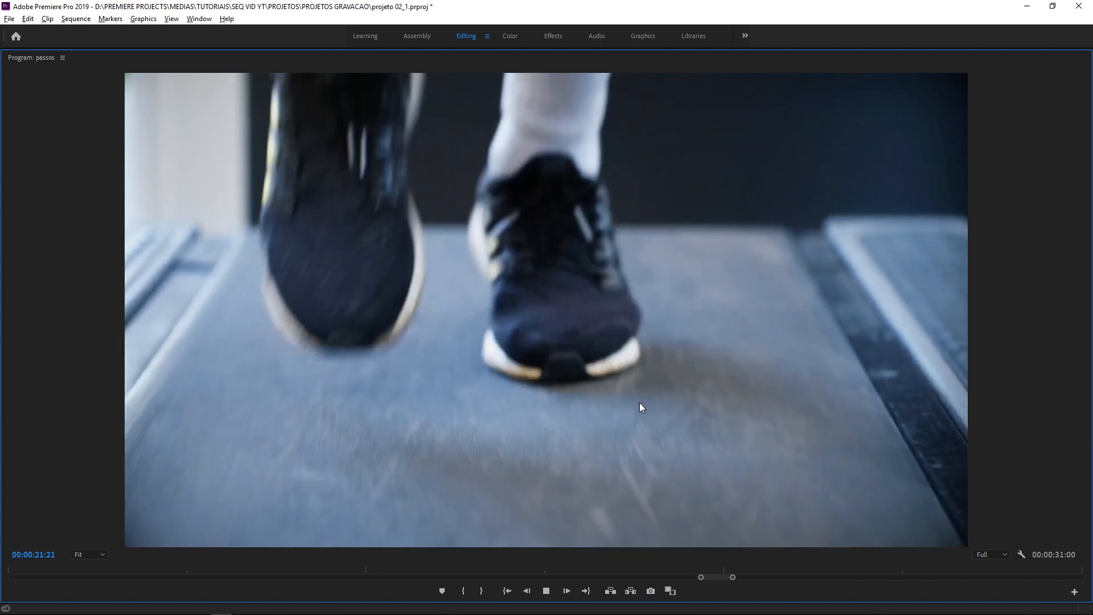